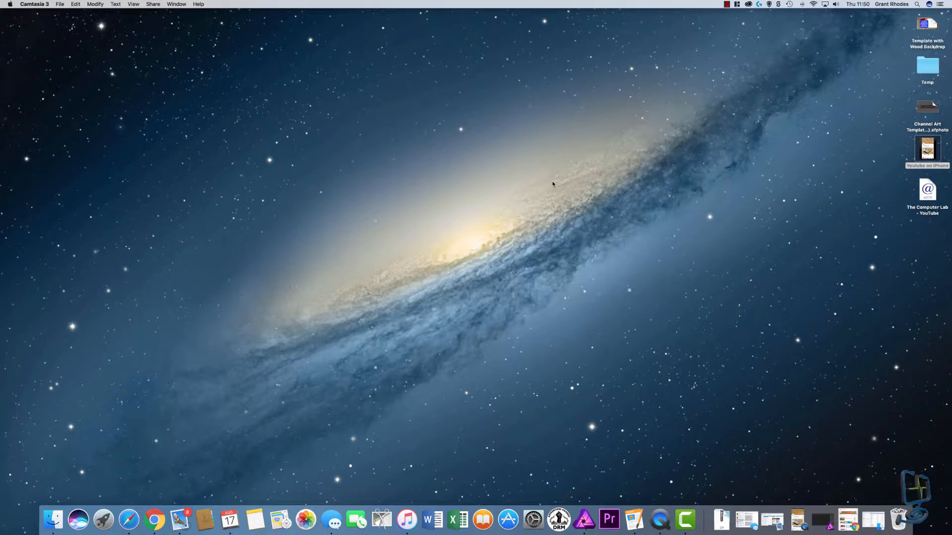
Search Google in a new Chrome tab for "channel art template youtube" and open the YouTube Help page on creating channel art
click(155, 520)
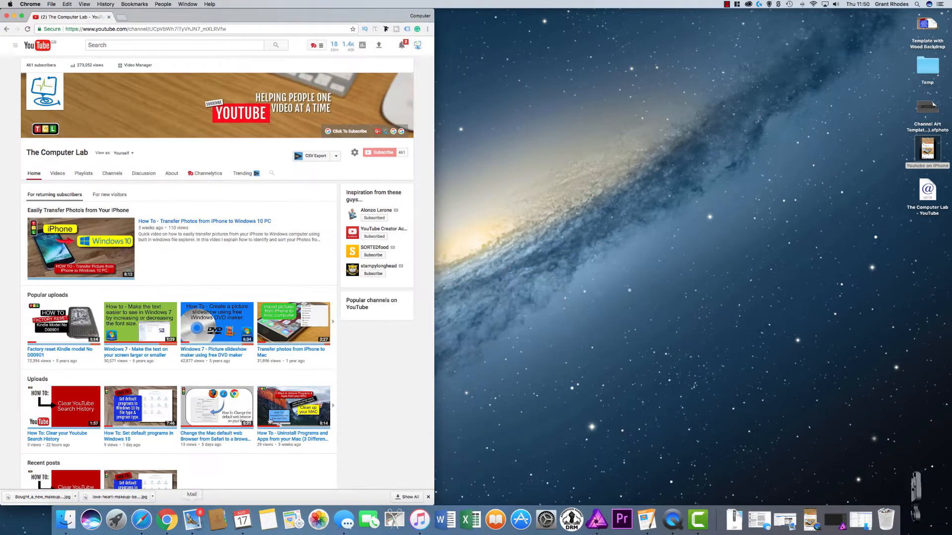
click(120, 19)
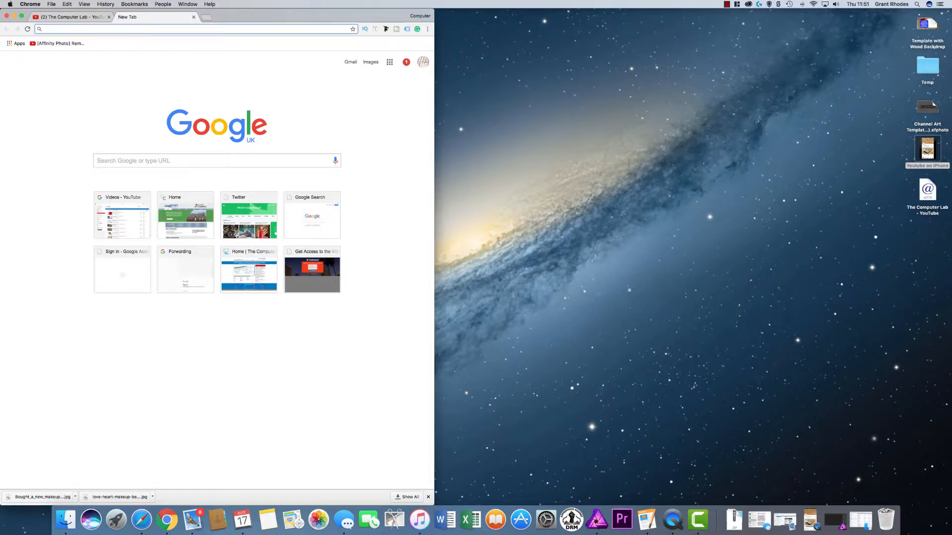
text(channe)
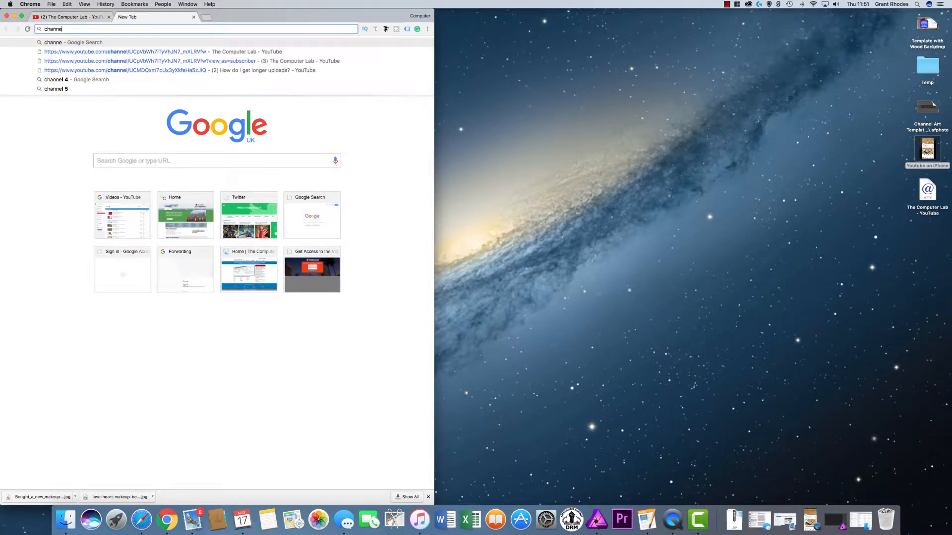
text(l art )
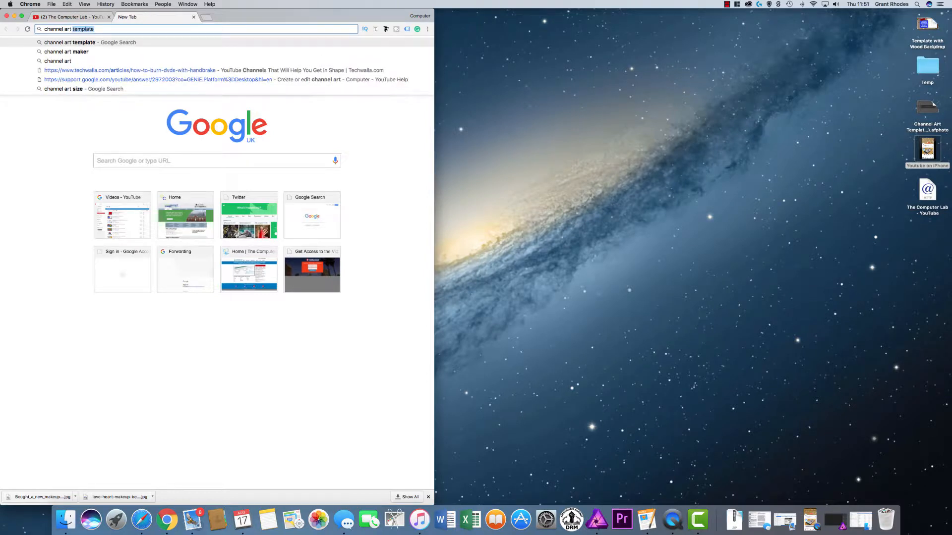
text(templat)
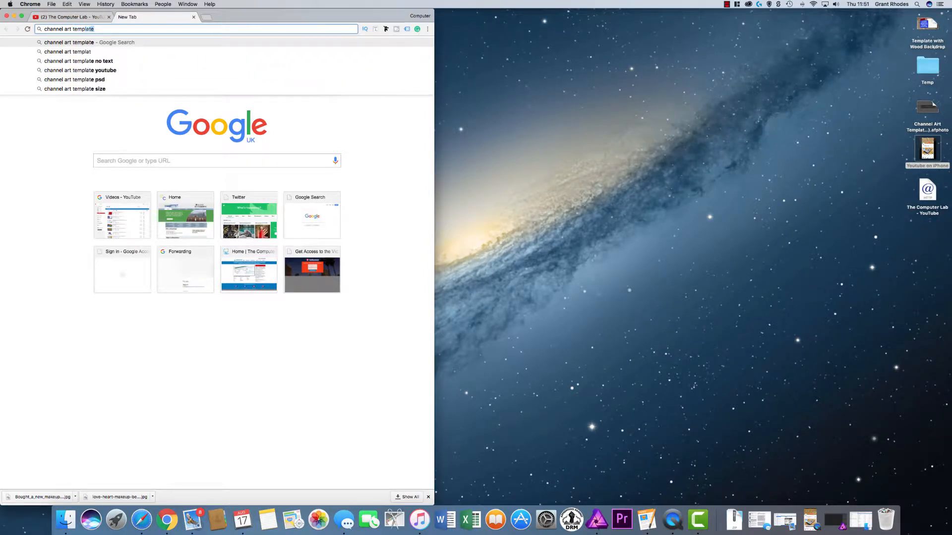
text(e youtube)
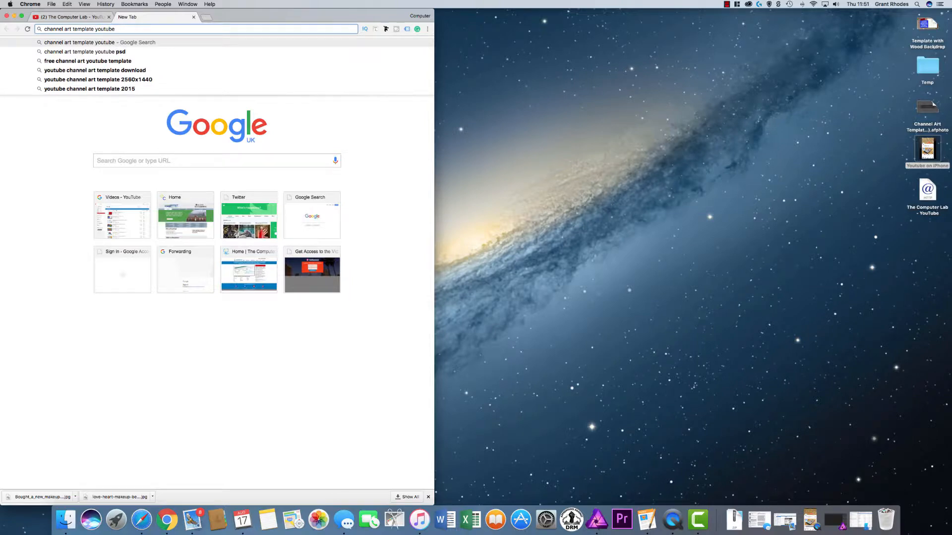
key(Return)
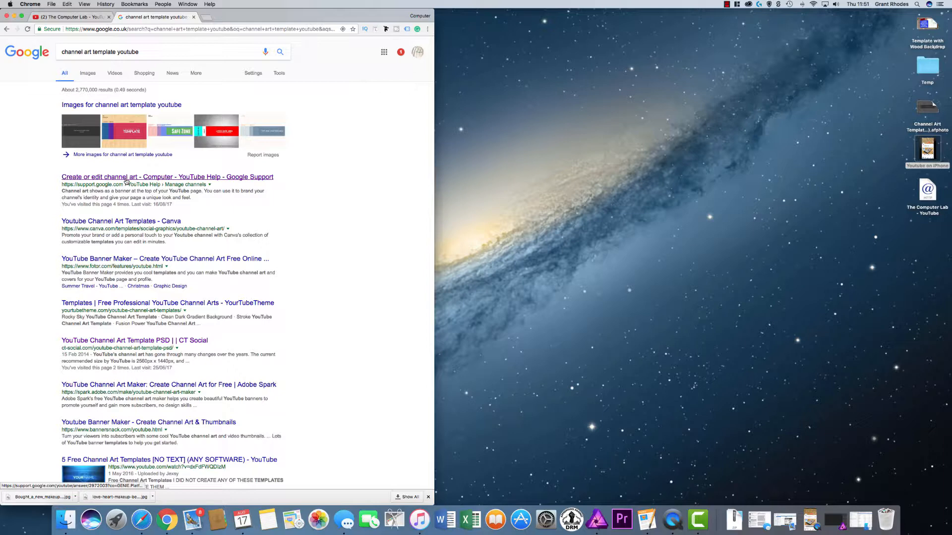
click(127, 182)
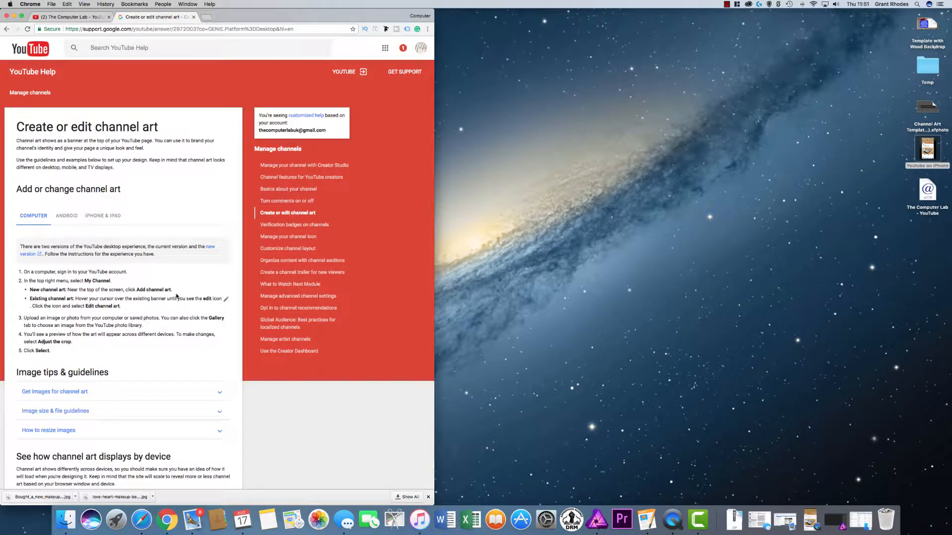
Expand the channel art image tips and the image size and file guidelines, and download the Channel Art Templates
scroll(142, 389, down, 3)
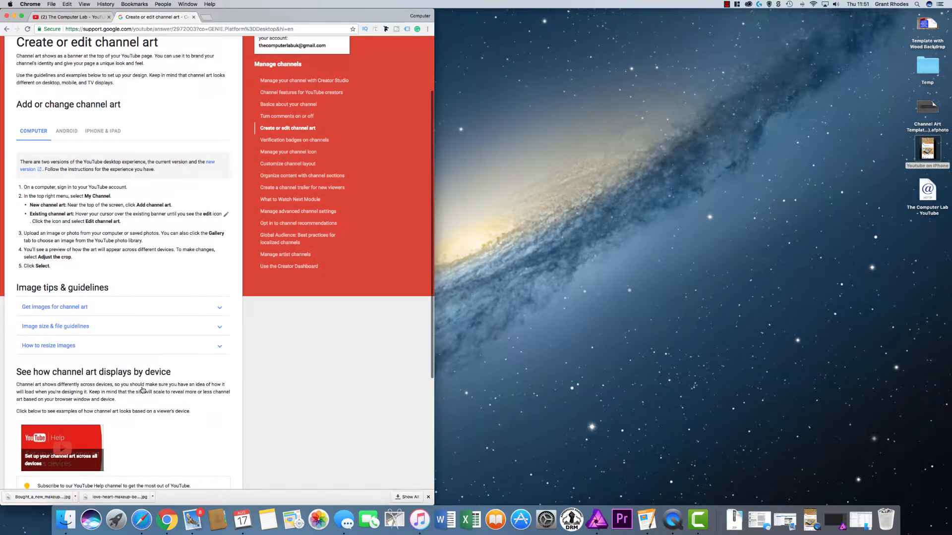
click(82, 308)
scroll(74, 322, down, 3)
click(73, 317)
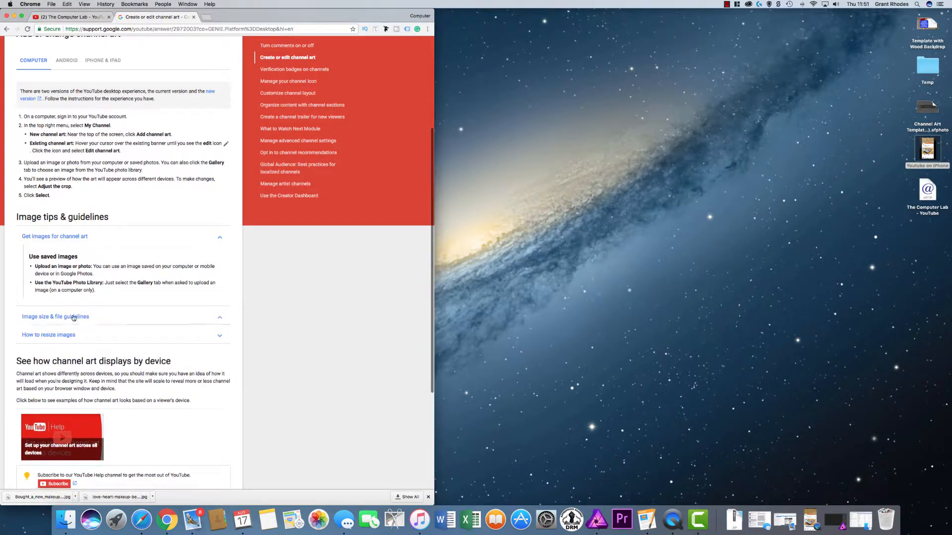
scroll(55, 248, down, 5)
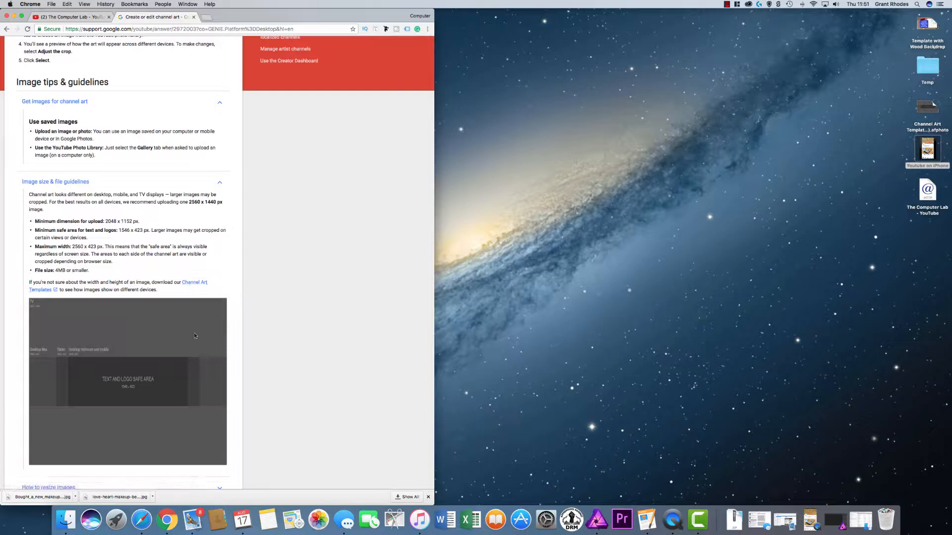
click(429, 497)
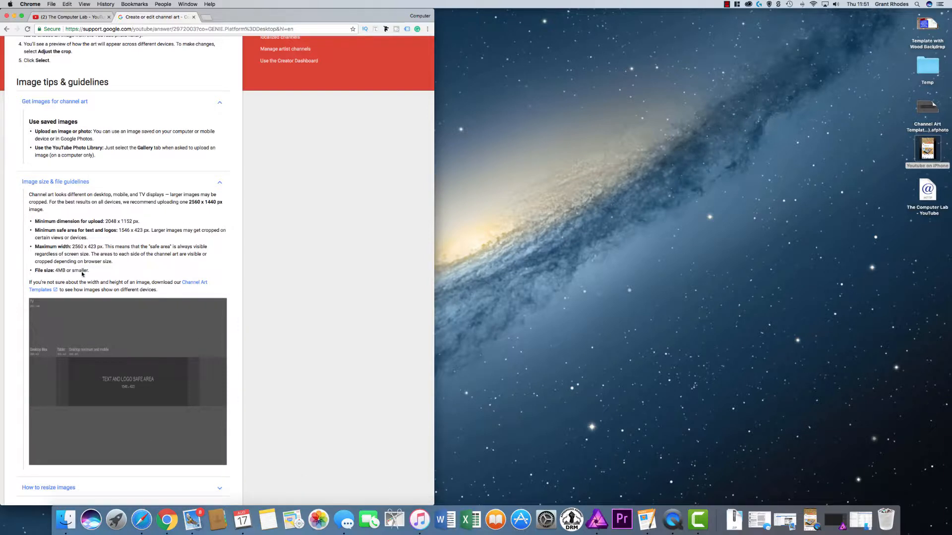
click(191, 282)
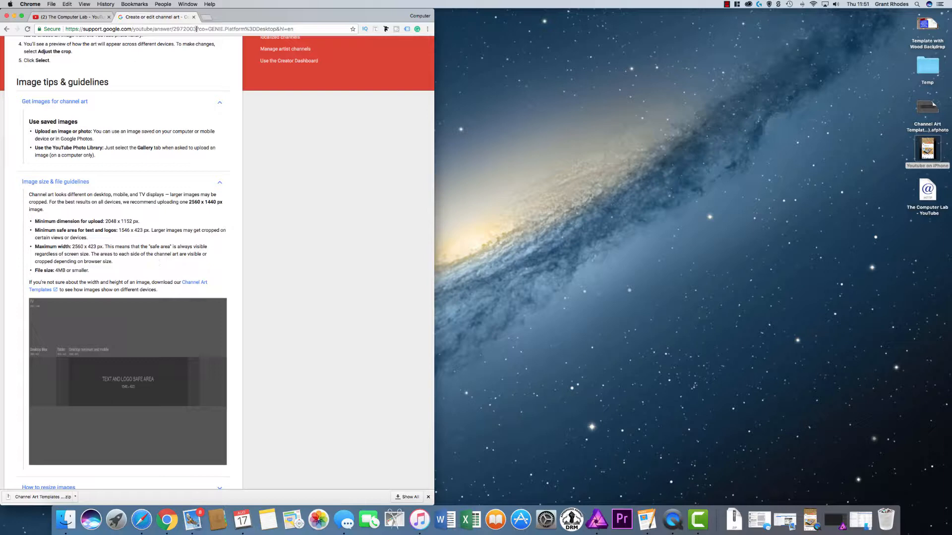
Open the desktop Channel Art Template file in Affinity Photo and compare its layout with the channel's live banner in Chrome
double_click(928, 109)
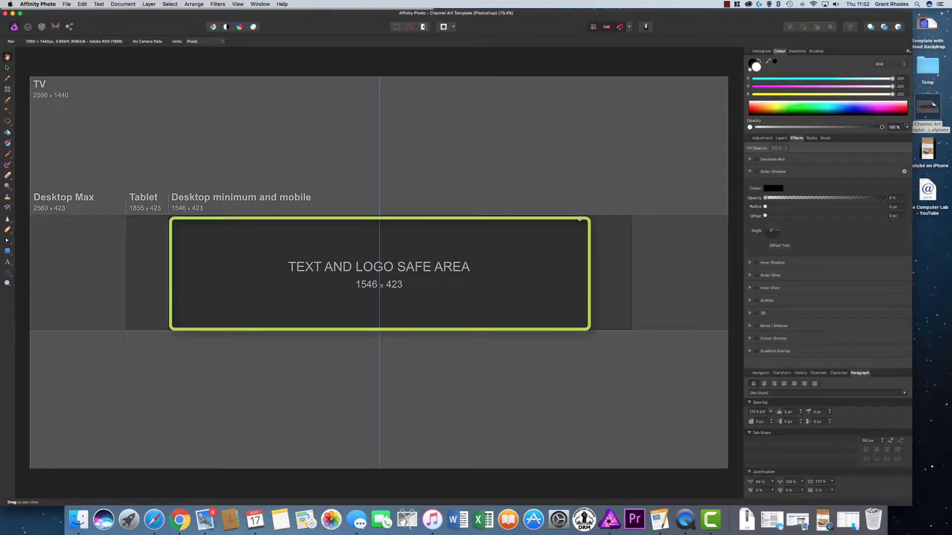
click(179, 521)
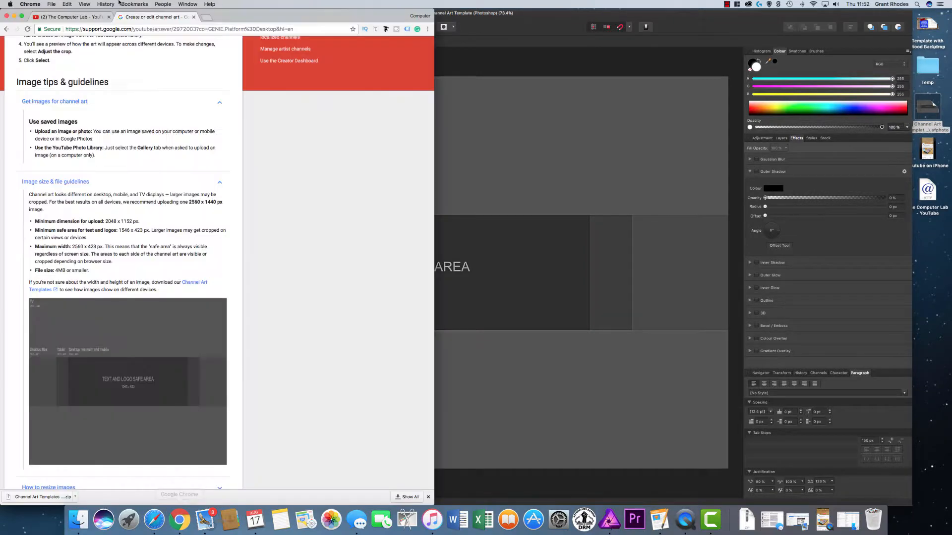
click(75, 17)
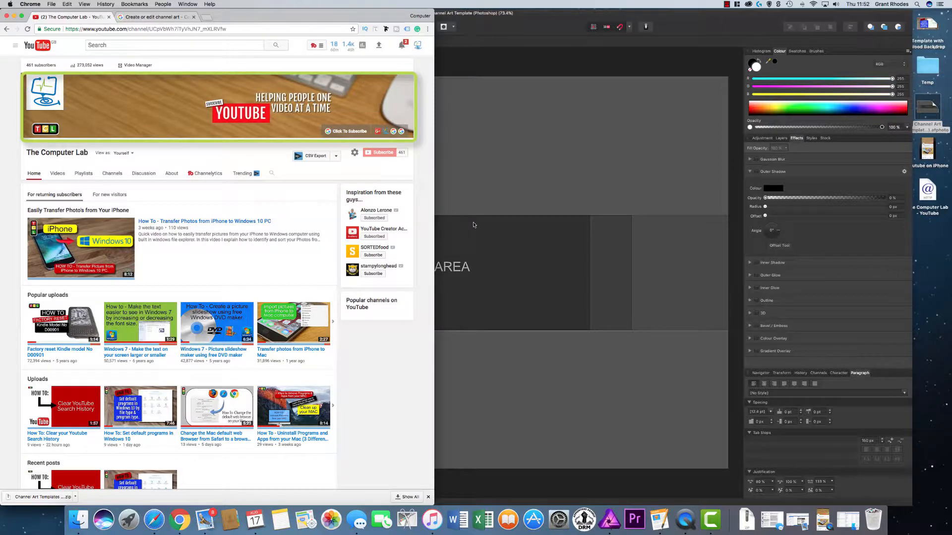
click(482, 243)
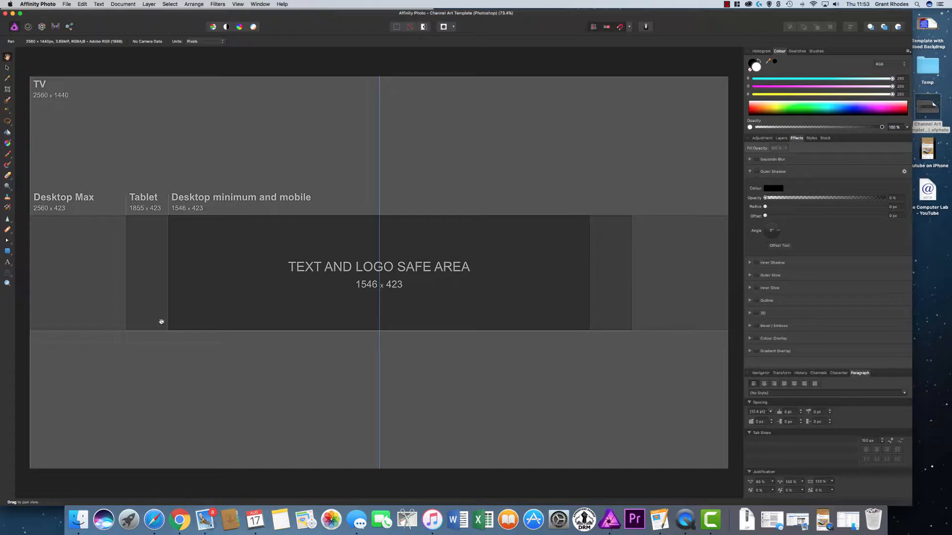
Narrow the Chrome window to check how the channel banner adapts, and return to the template in Affinity Photo
click(179, 520)
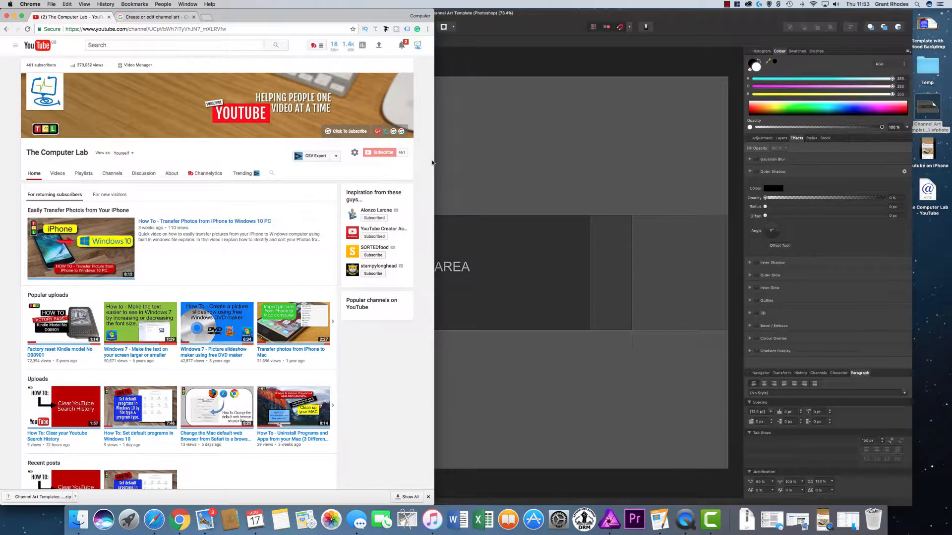
drag(434, 161, 403, 162)
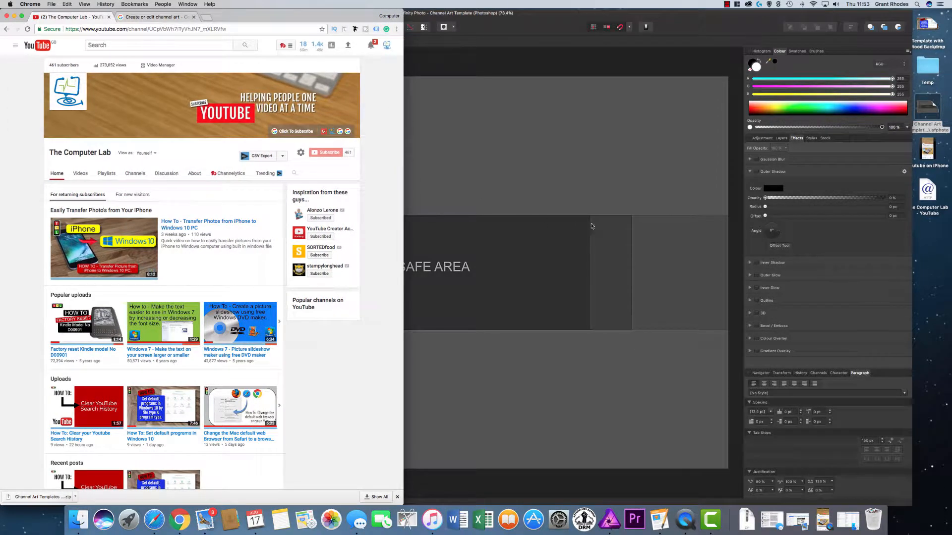
click(559, 267)
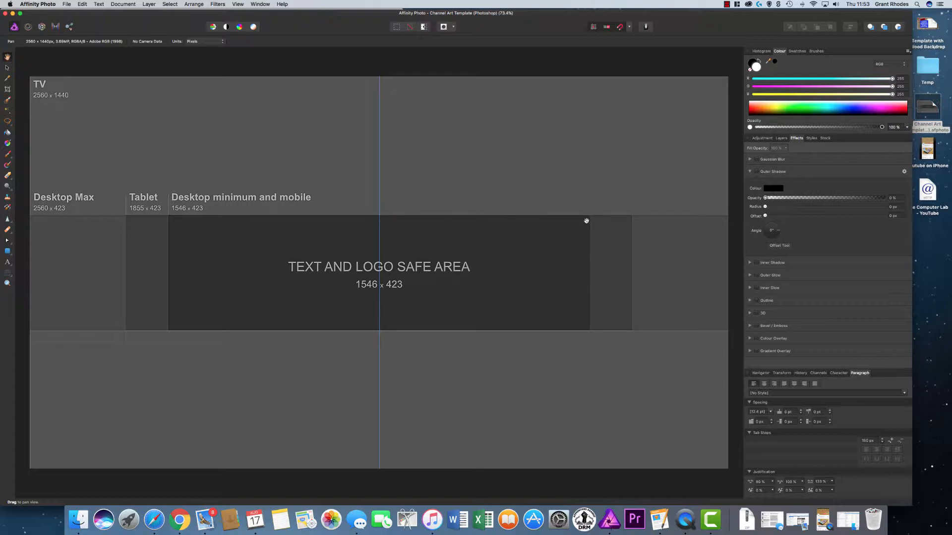
Preview the desktop video "Youtube on iPhone" beside the template to examine how channel banners display on mobile, and close the preview
click(934, 158)
key(space)
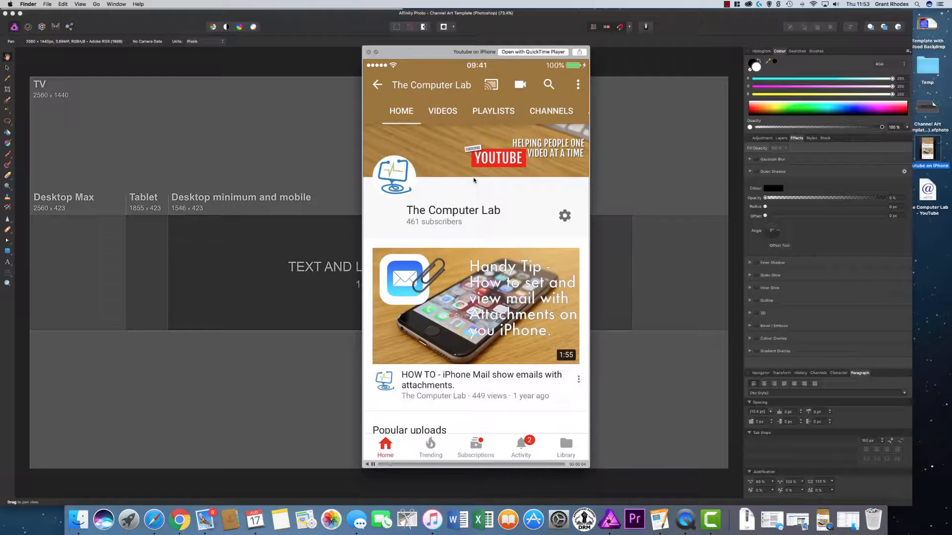
drag(373, 180, 613, 125)
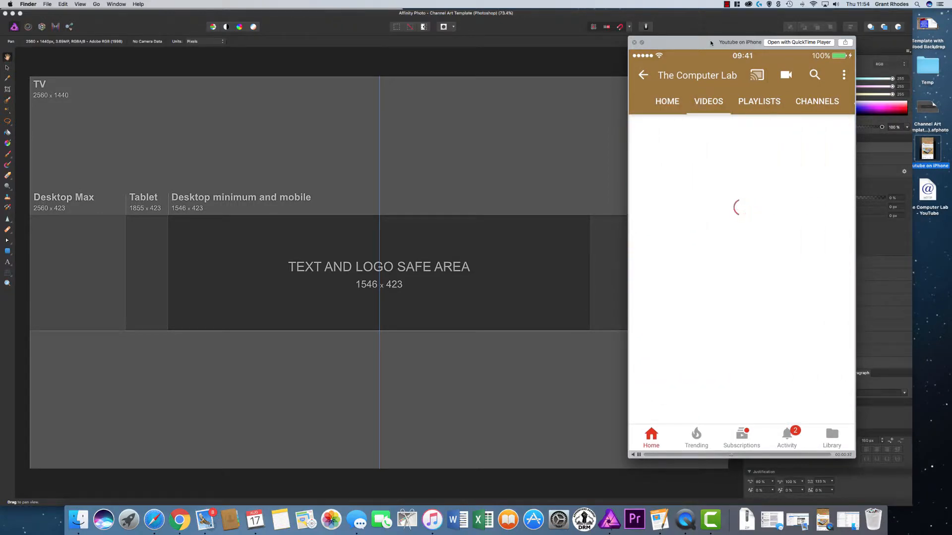
drag(703, 41, 365, 45)
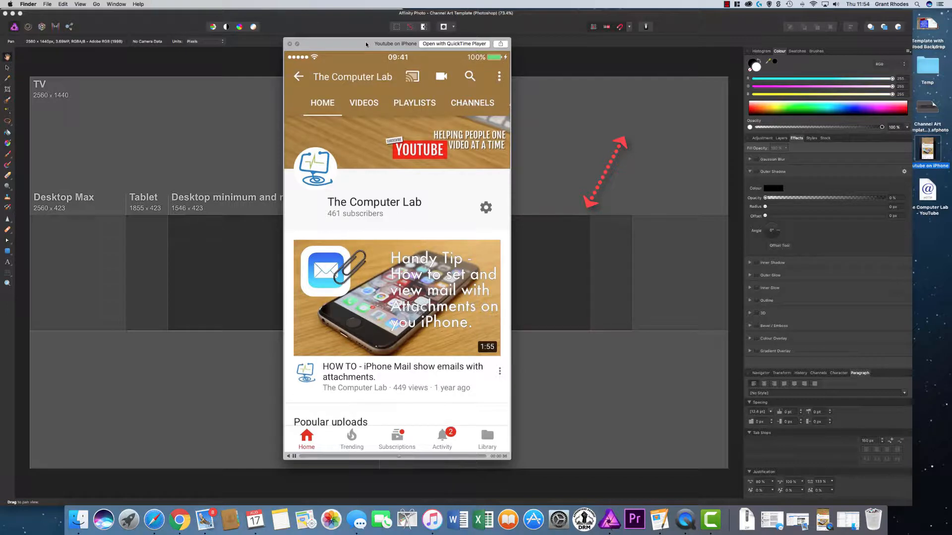
drag(365, 45, 401, 43)
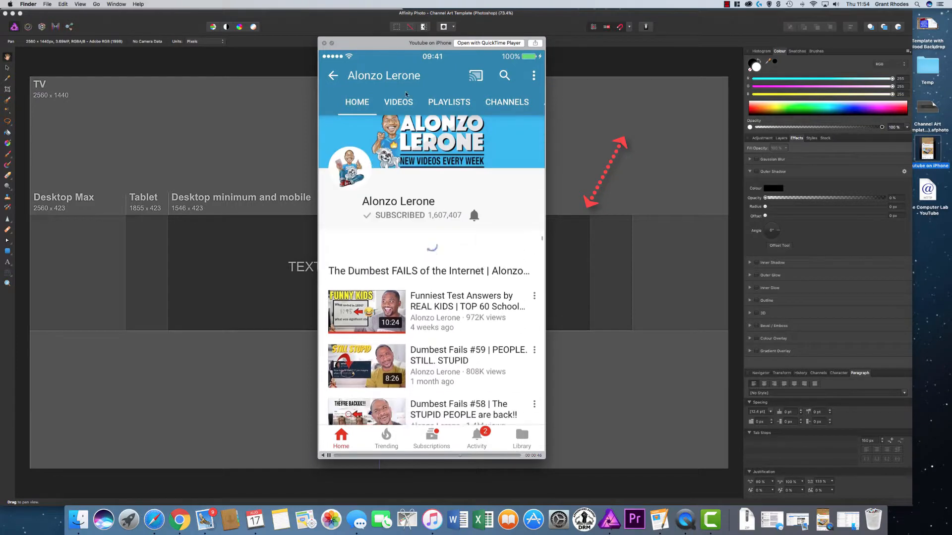
drag(388, 47, 678, 44)
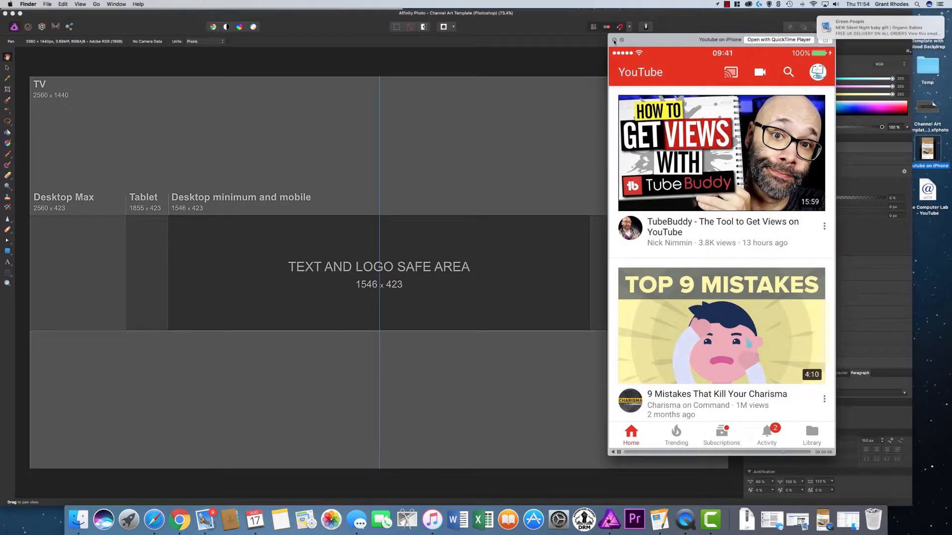
key(space)
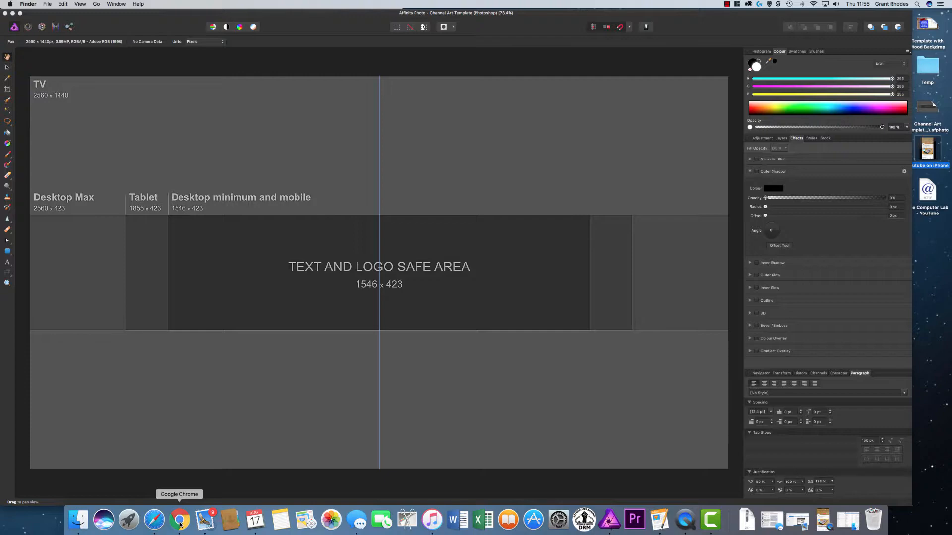
Open Google Images in a new, widened Chrome window tab and search for "raining"
click(181, 520)
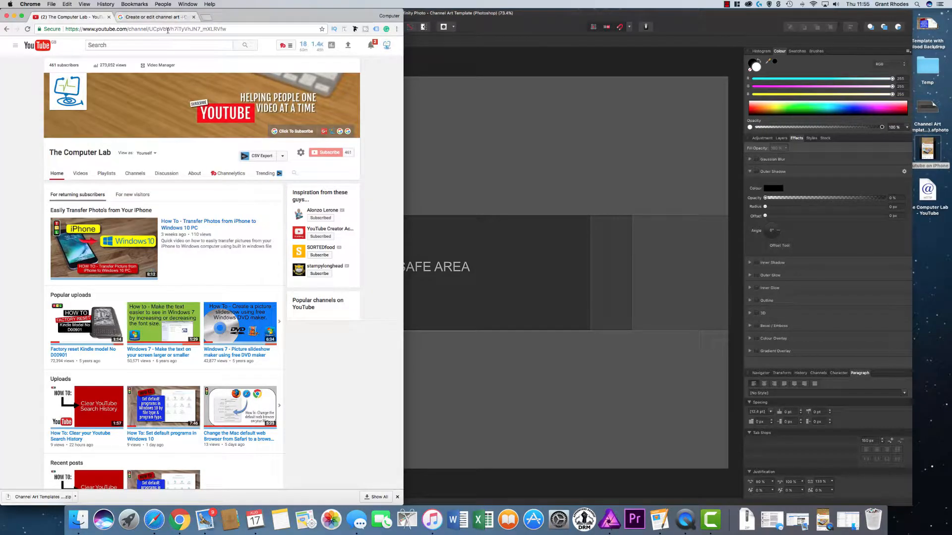
click(206, 19)
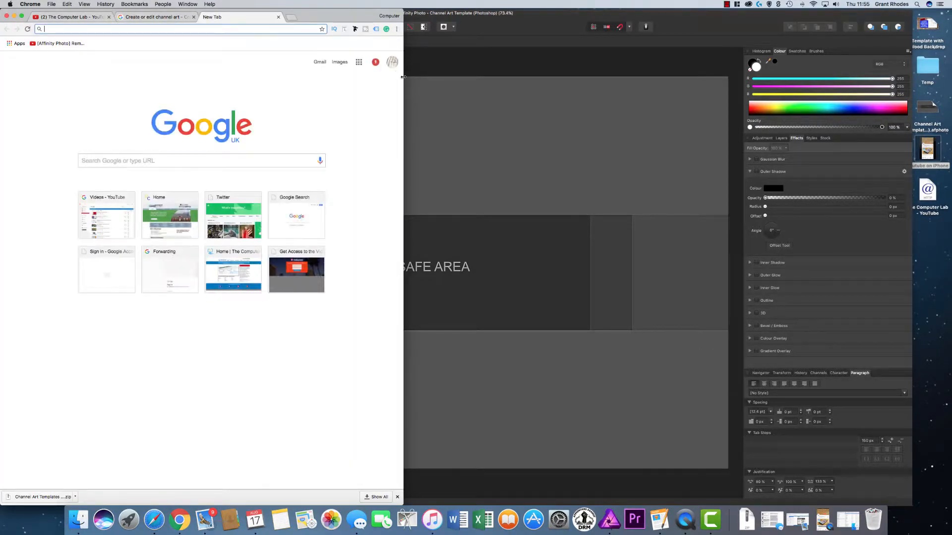
drag(404, 70, 460, 75)
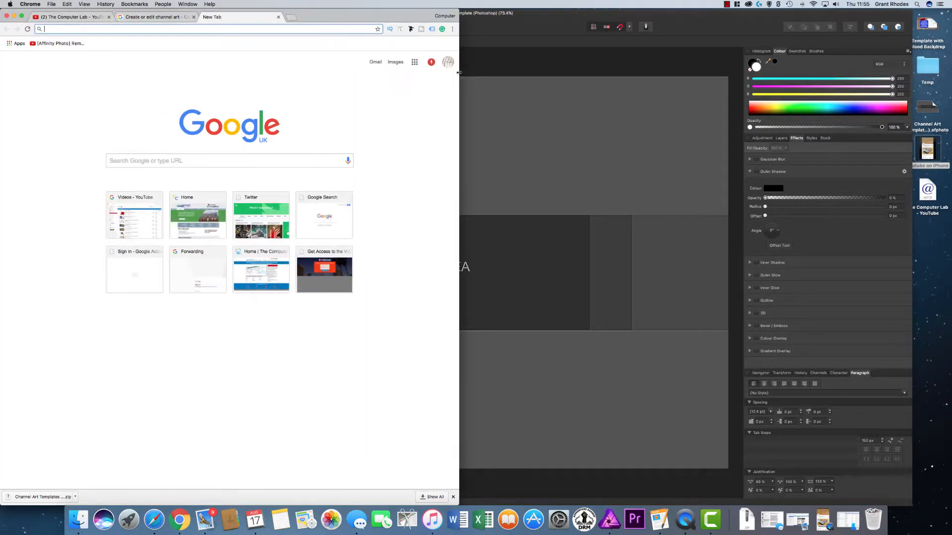
click(398, 63)
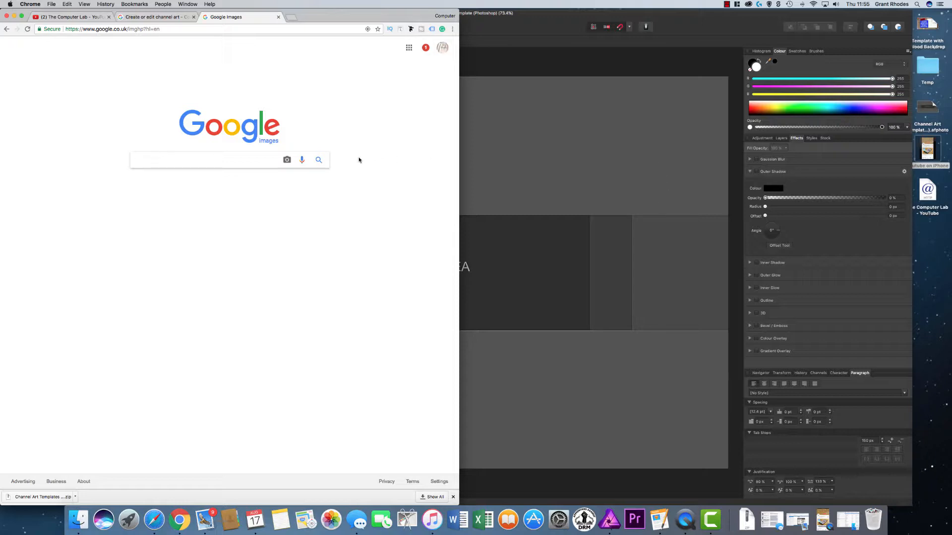
text(raini)
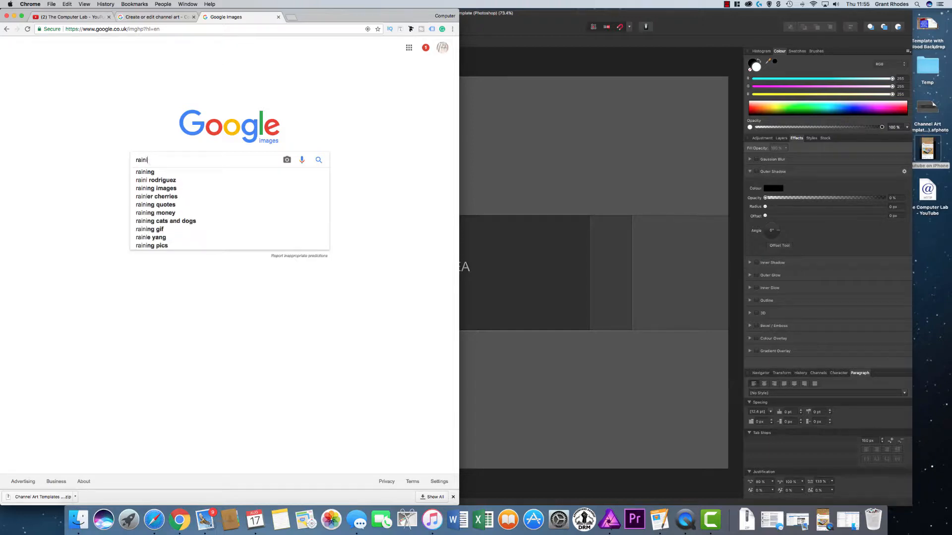
key(Down)
key(Return)
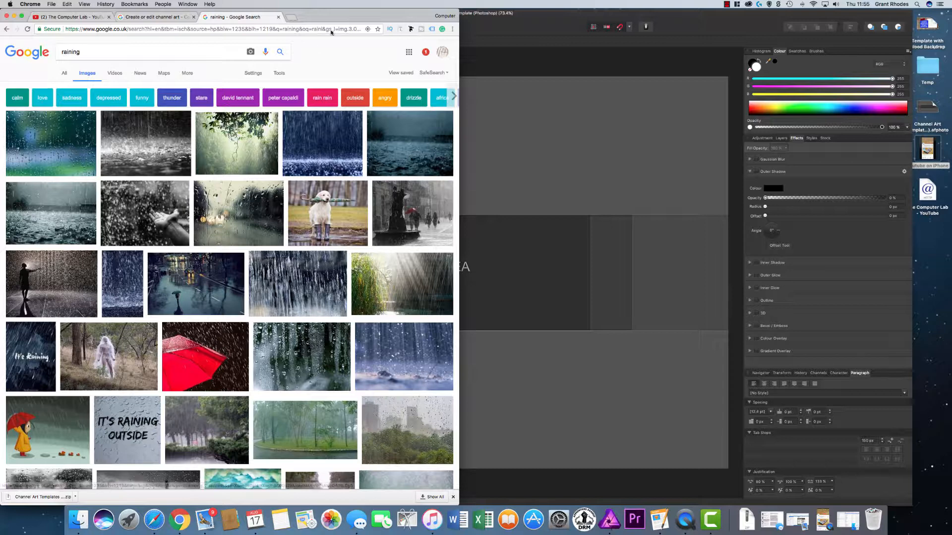
Check the channel art template's dimensions in Affinity Photo, and return to the image search in Chrome
click(544, 120)
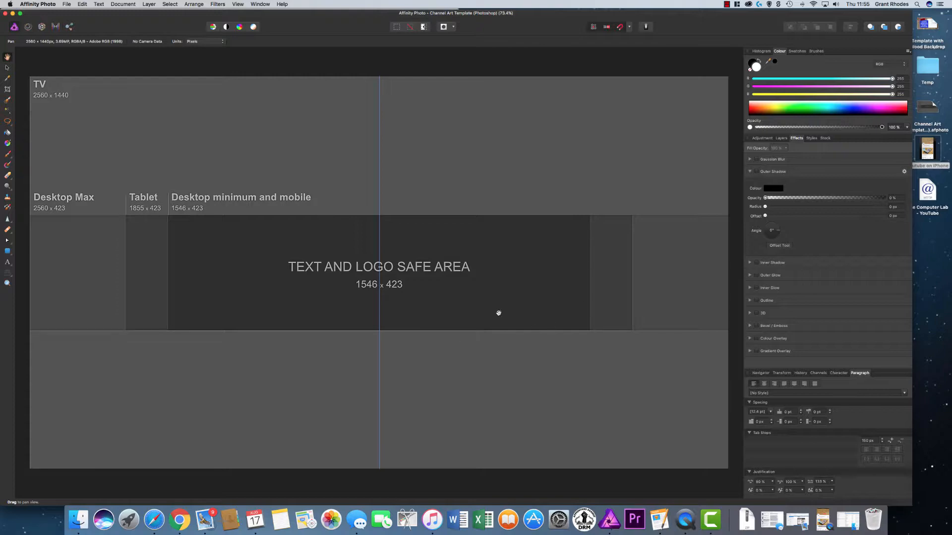
click(185, 525)
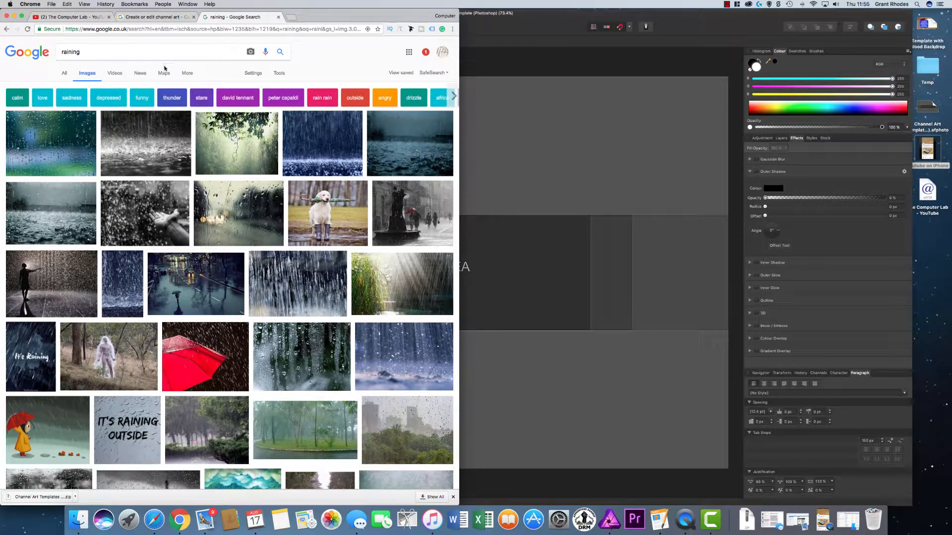
click(189, 75)
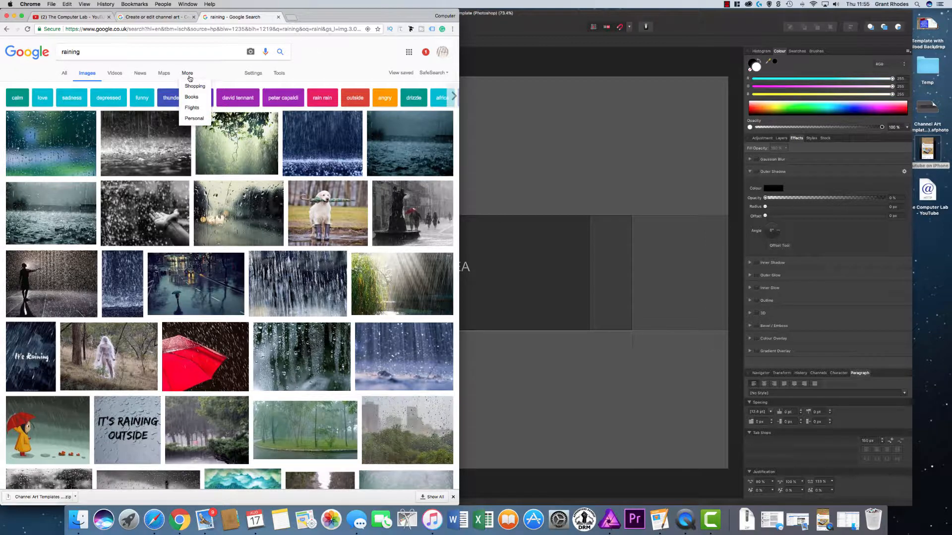
click(189, 75)
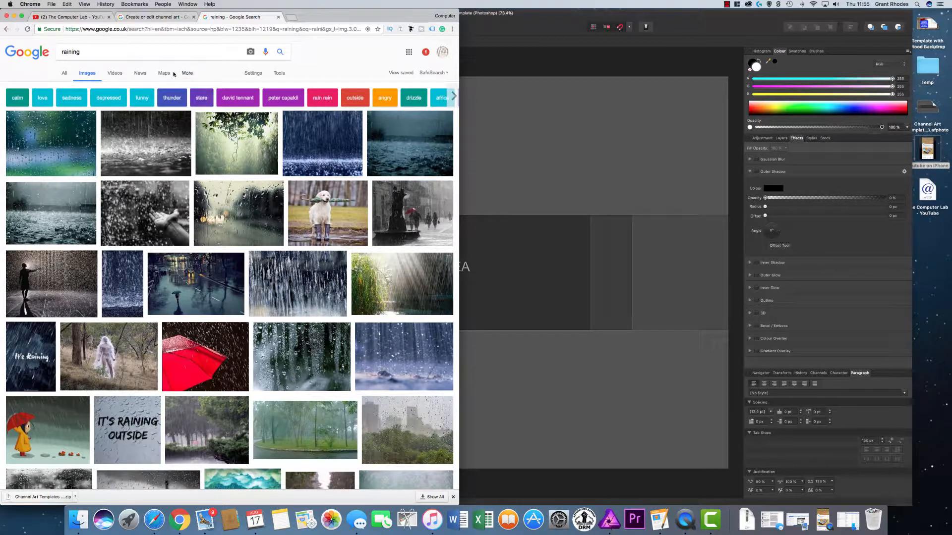
Filter the "raining" image results to sizes larger than 6 MP that are labeled for reuse with modification
click(280, 73)
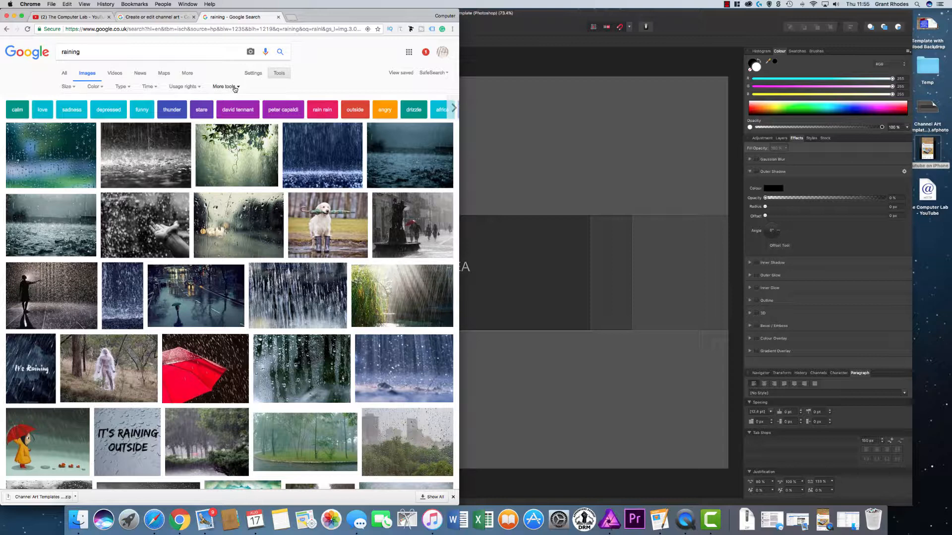
click(68, 86)
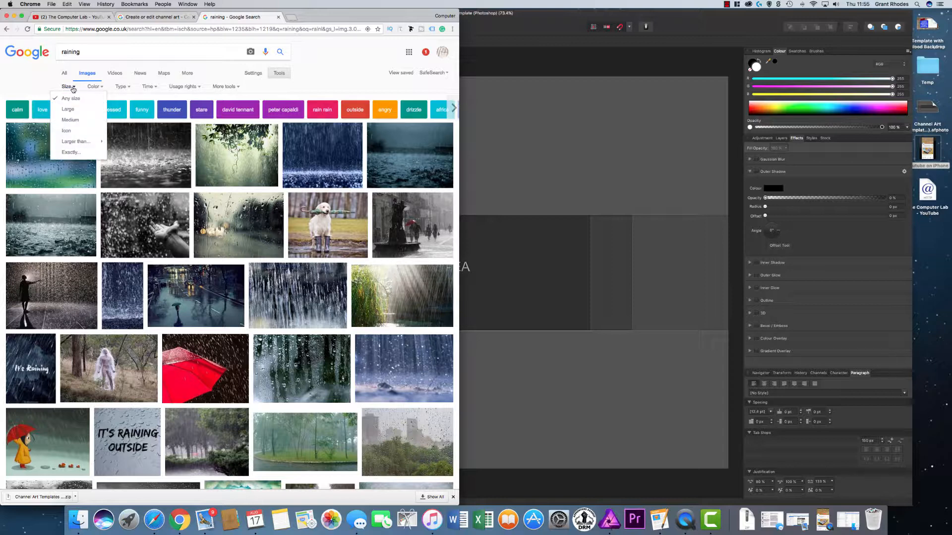
mouse_move(87, 144)
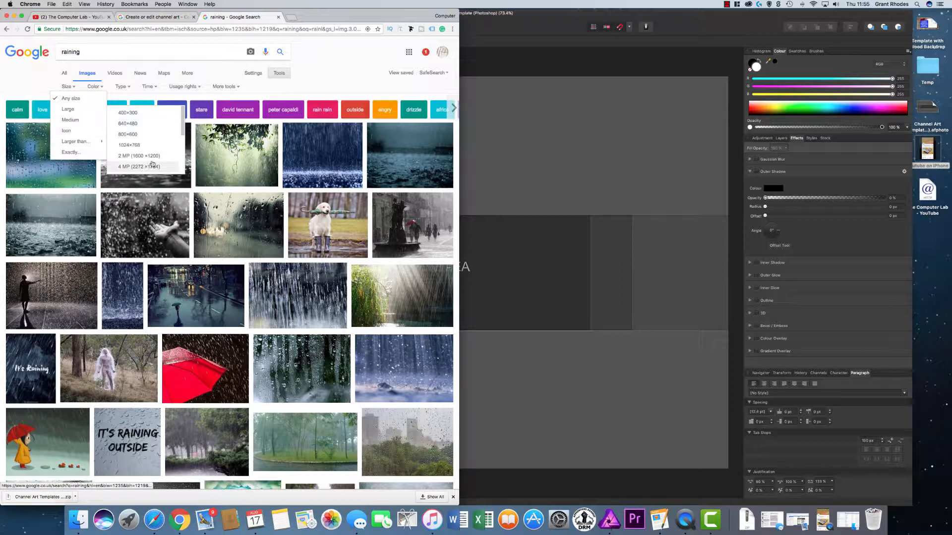
scroll(182, 142, down, 3)
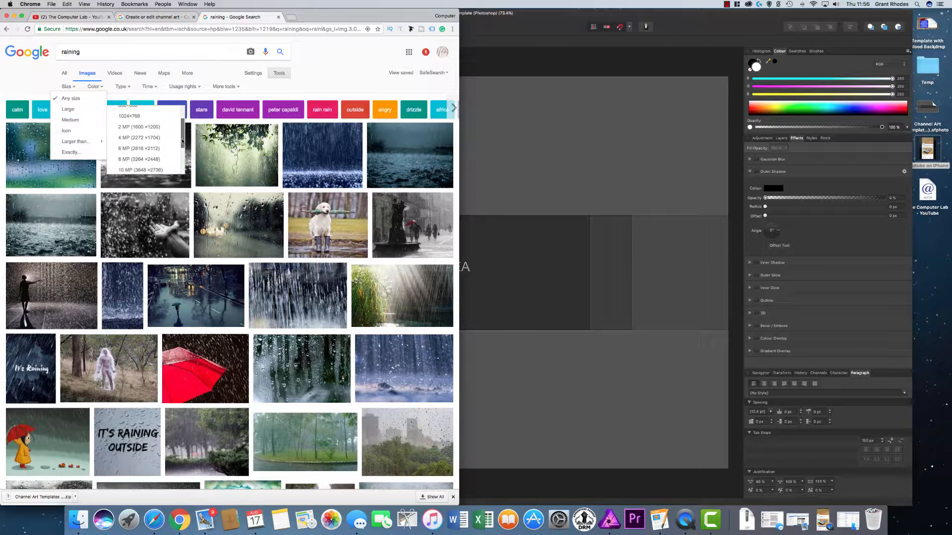
drag(183, 141, 182, 144)
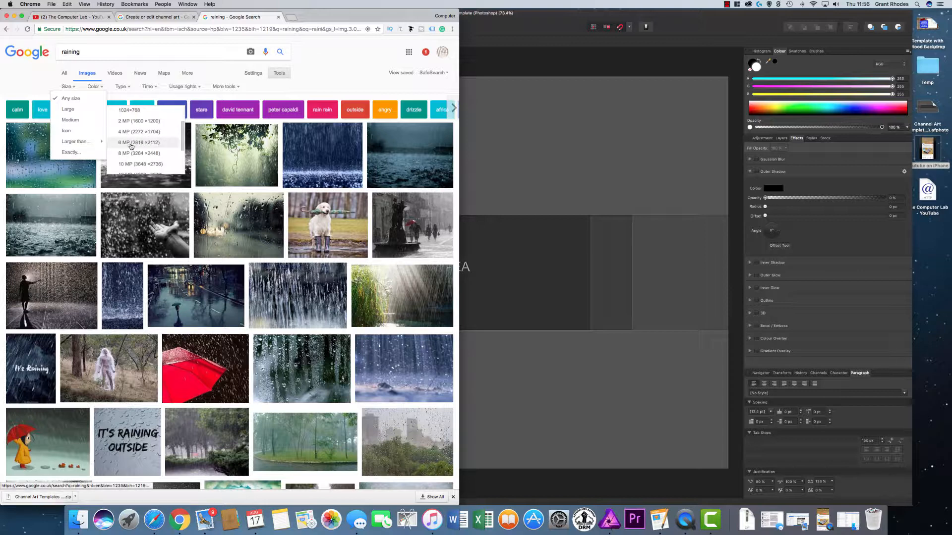
click(505, 150)
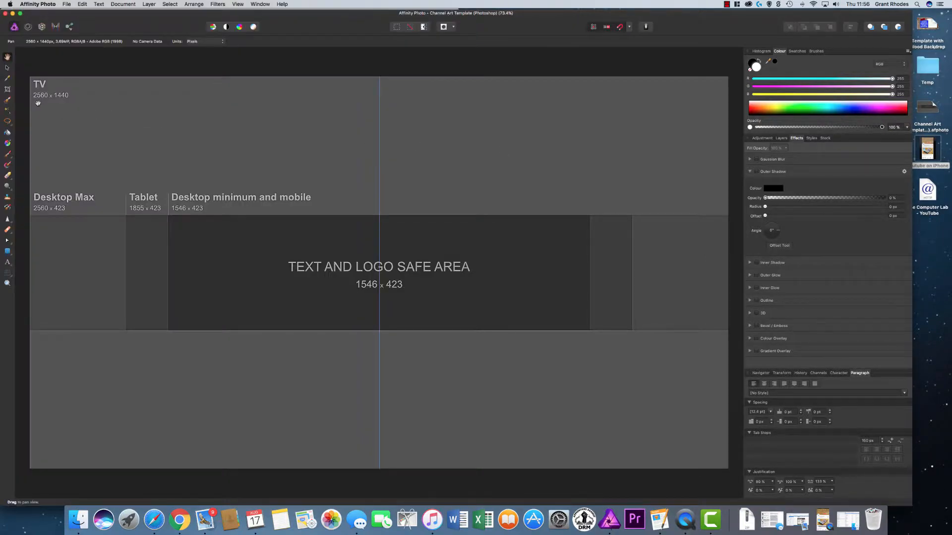
click(179, 520)
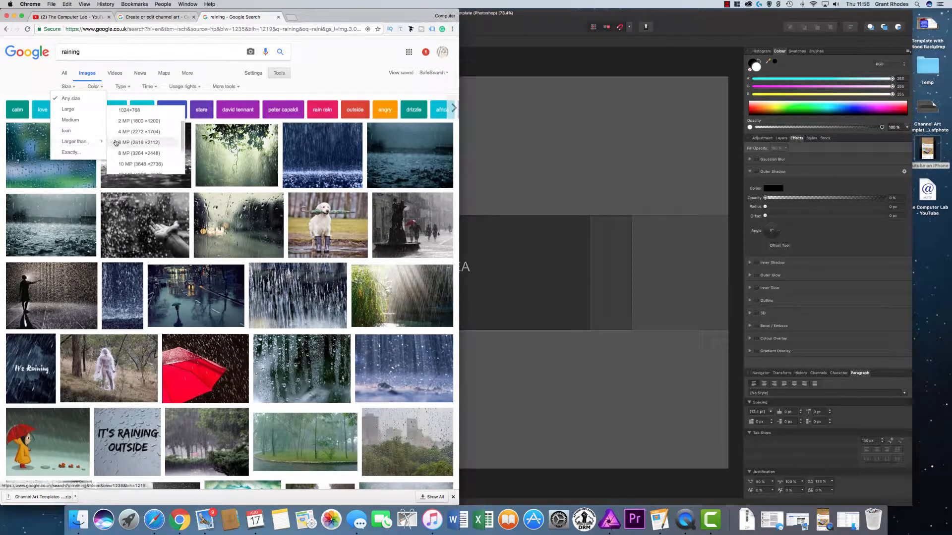
click(151, 144)
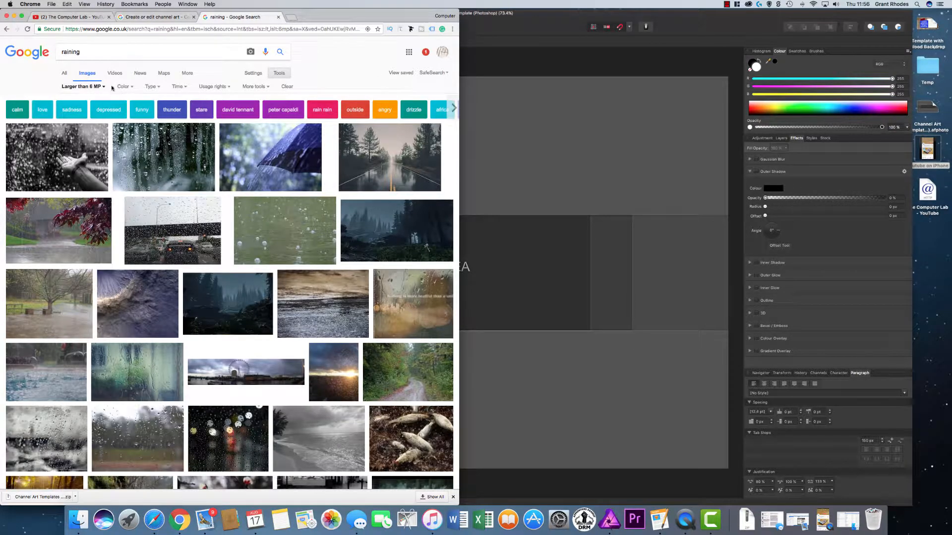
click(220, 88)
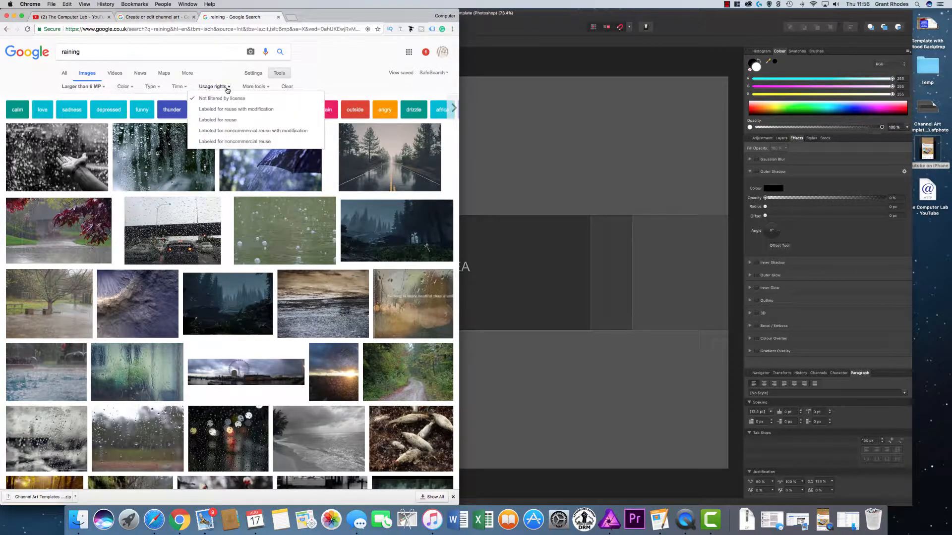
click(265, 113)
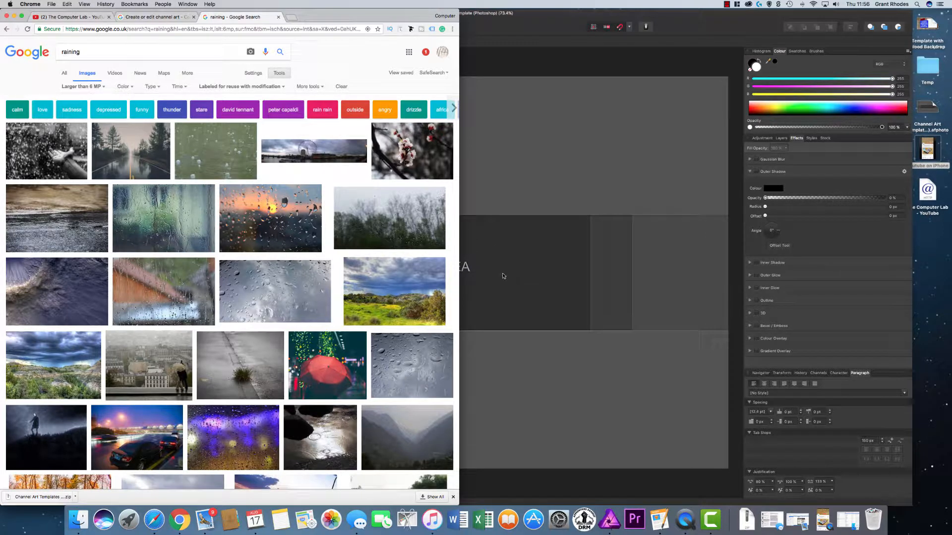
Preview the water bubbles result, and open the full-size version of the rainy forest road photo from its Pexels page
click(222, 145)
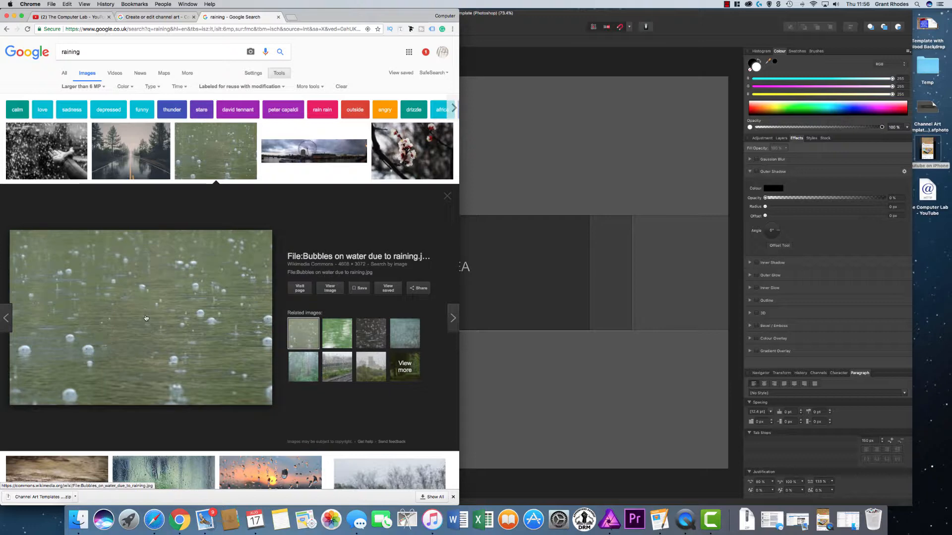
click(122, 161)
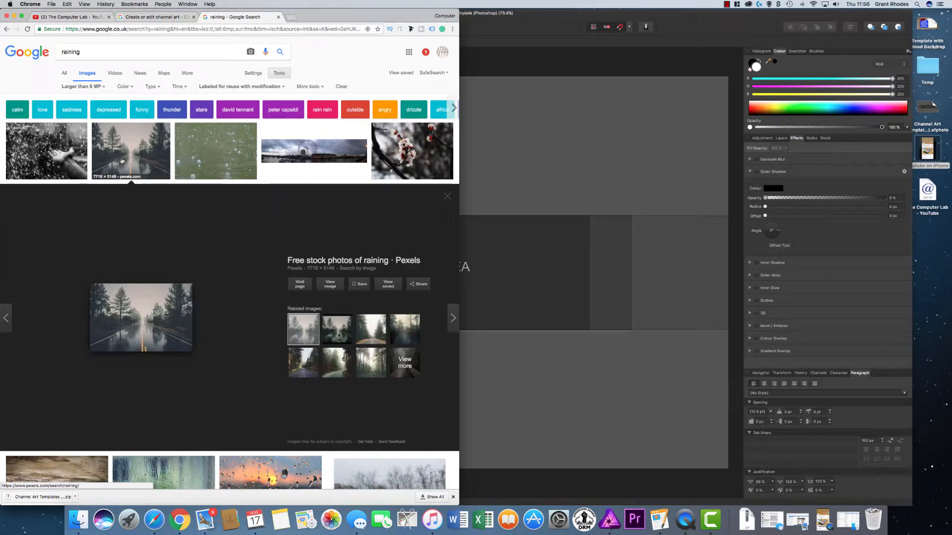
click(147, 322)
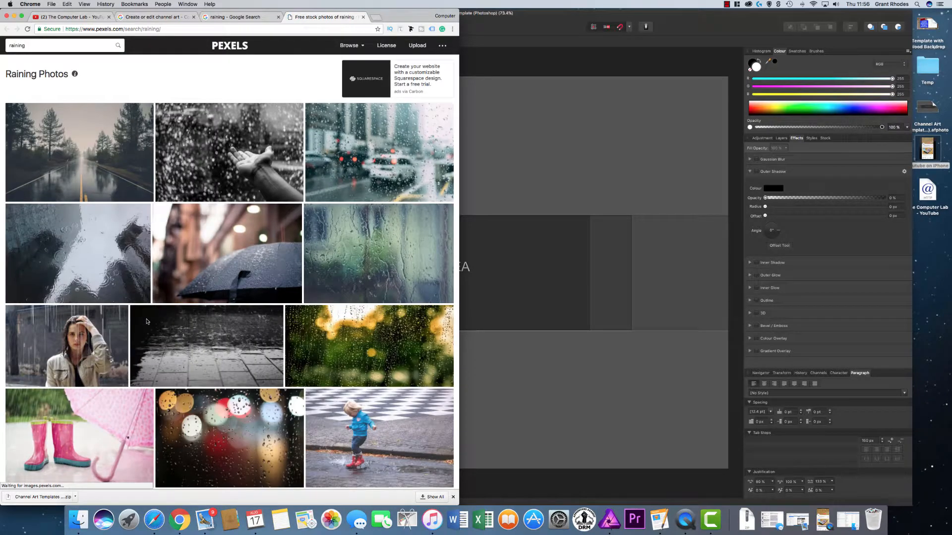
click(93, 176)
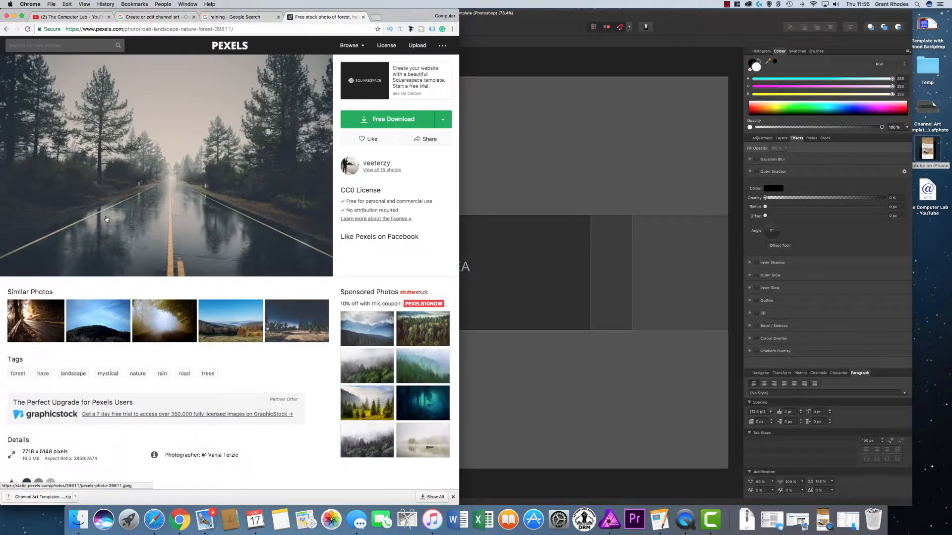
click(368, 120)
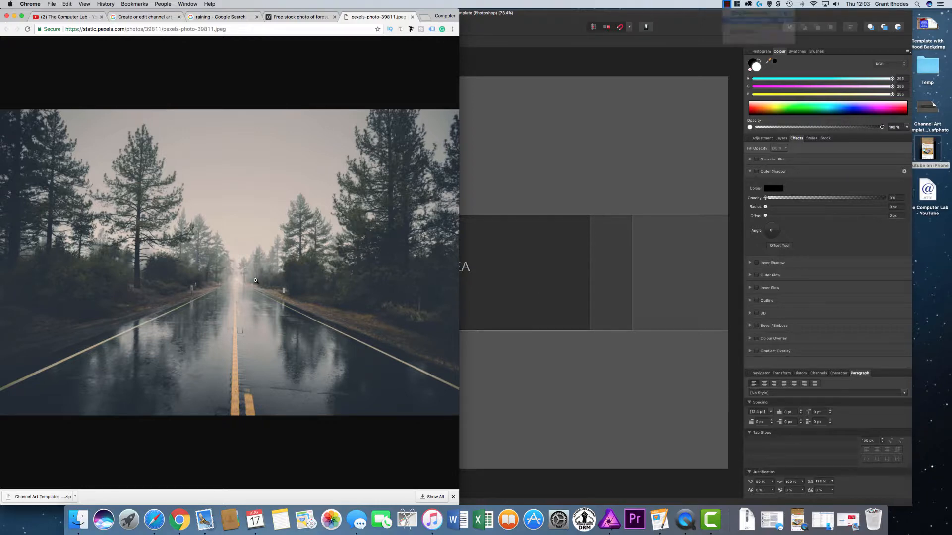
Save the forest road image as "rain" in the Pictures folder in JPEG format, and minimize Chrome to return to Affinity Photo
right_click(215, 255)
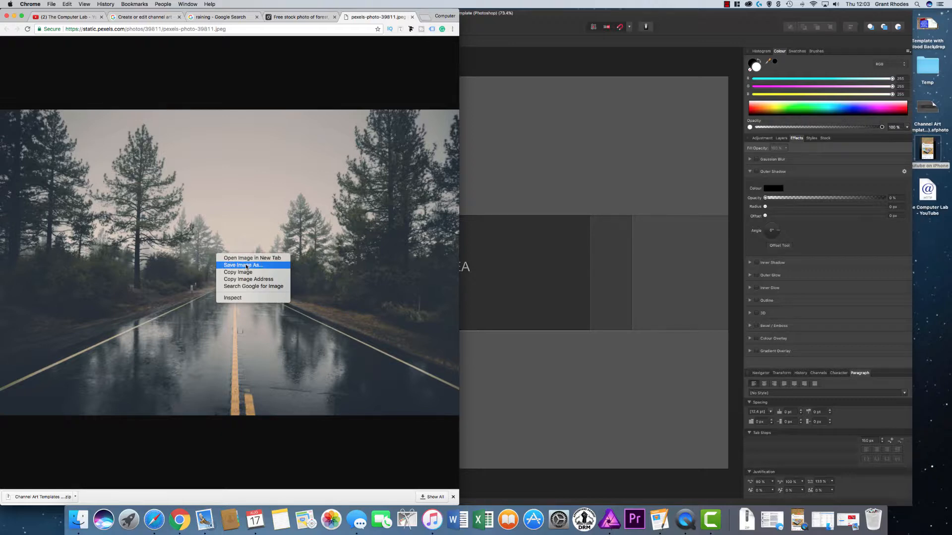
key(super+s)
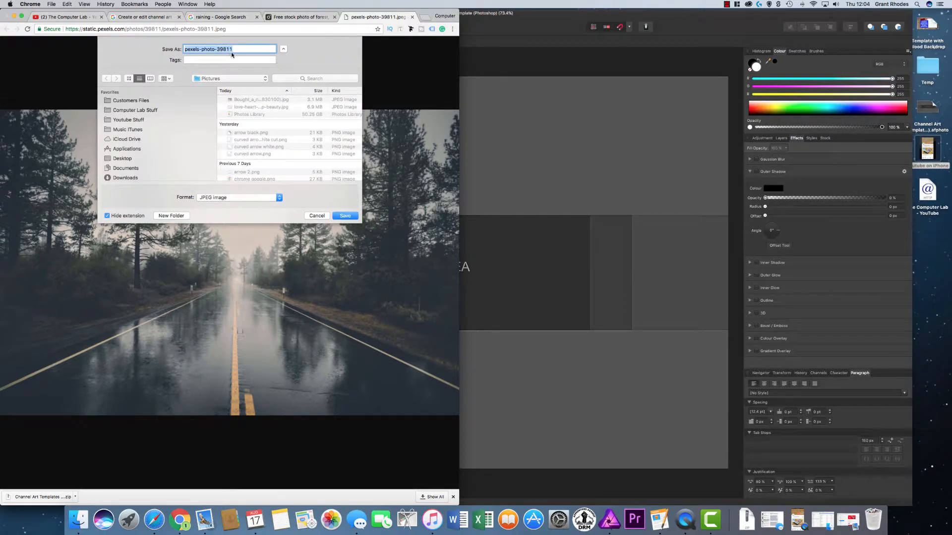
text(rain)
click(351, 216)
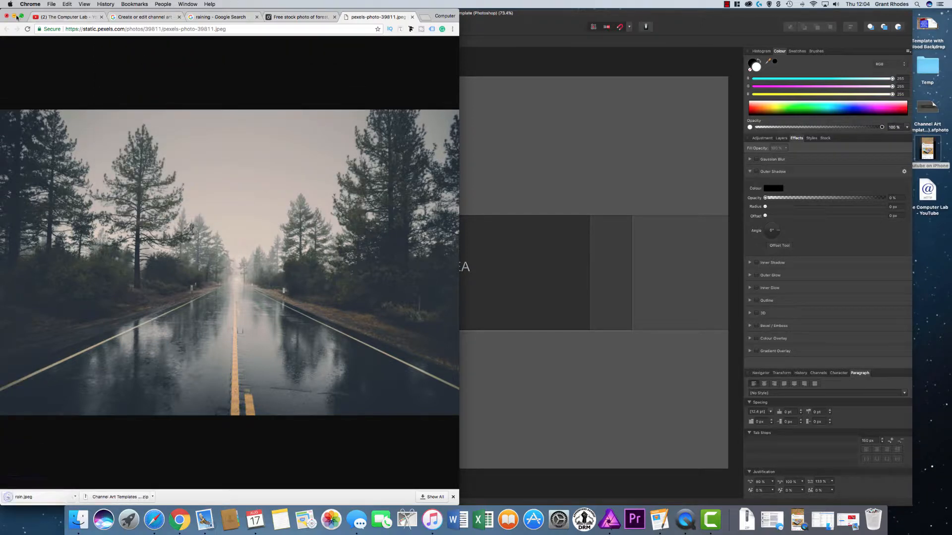
click(14, 17)
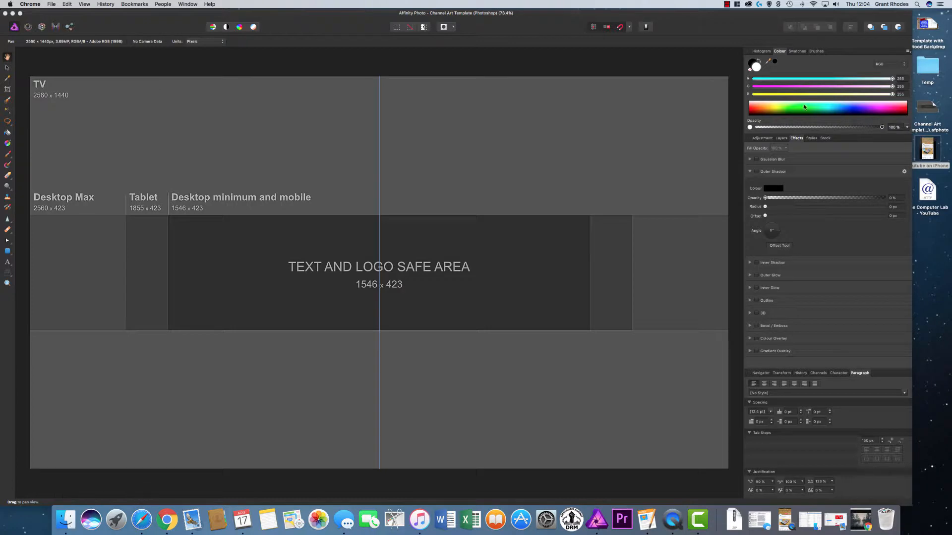
Examine the layers inside the "Spec (hide this layer)" group by toggling the TV 2560 x 1440 and DesktopMax layers' visibility
click(781, 138)
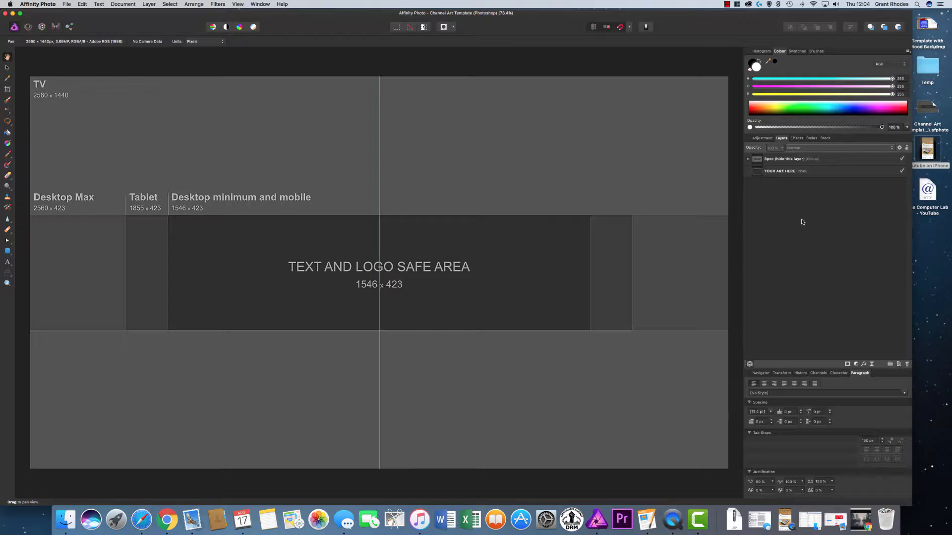
click(748, 160)
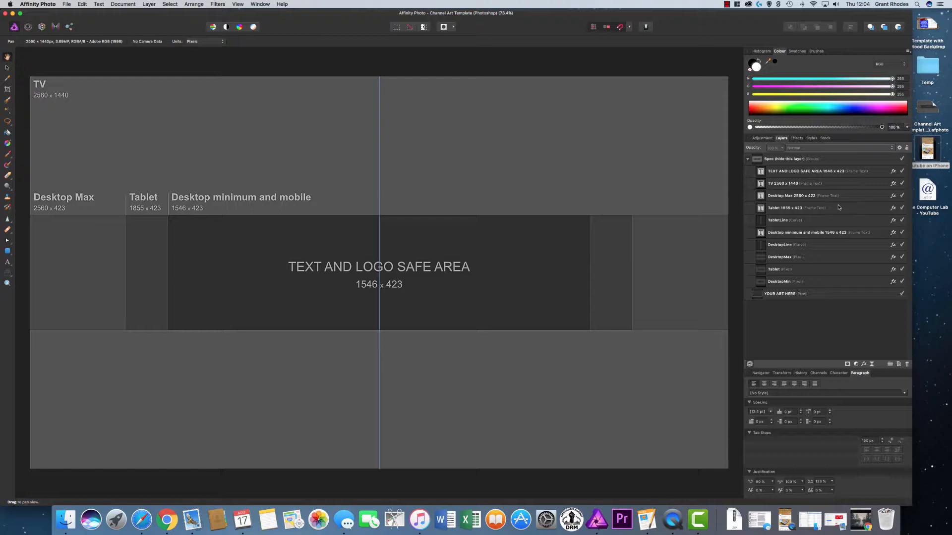
click(902, 185)
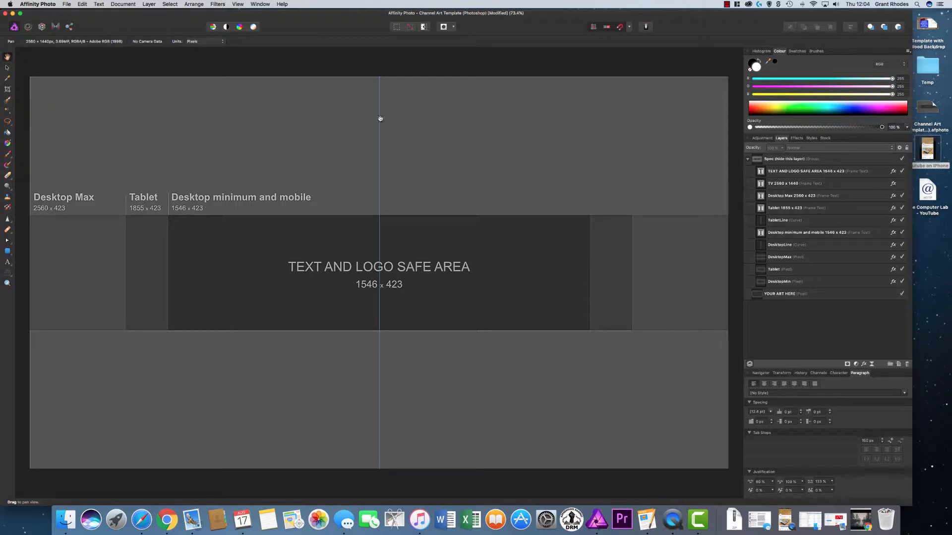
click(901, 184)
click(902, 258)
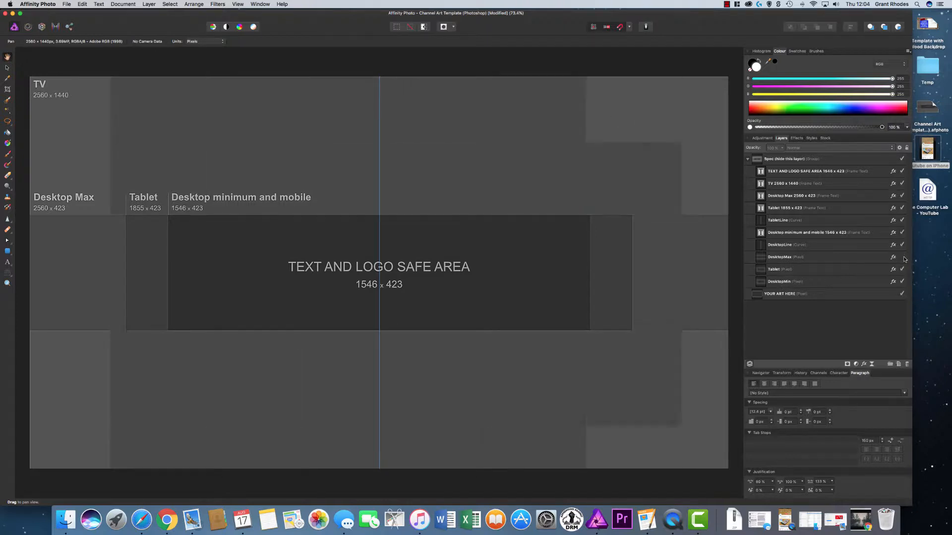
click(903, 258)
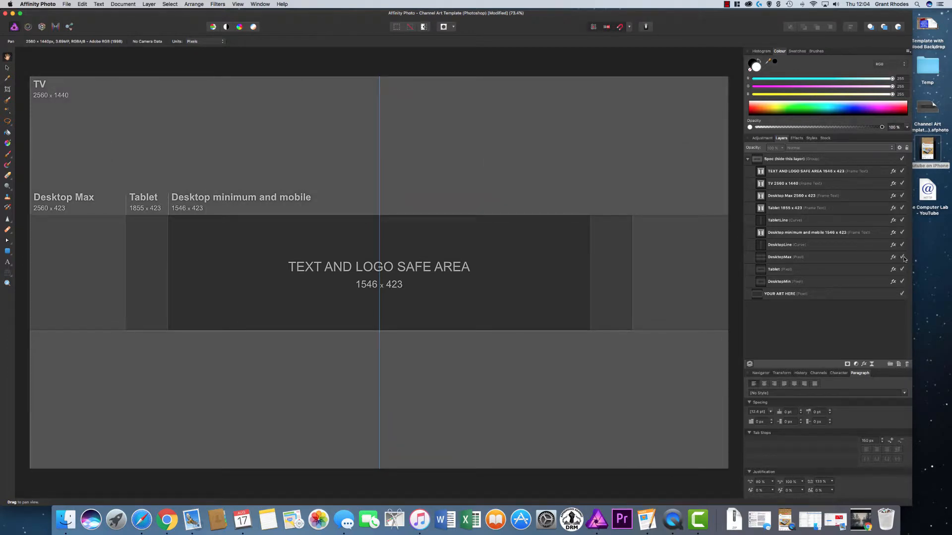
click(749, 160)
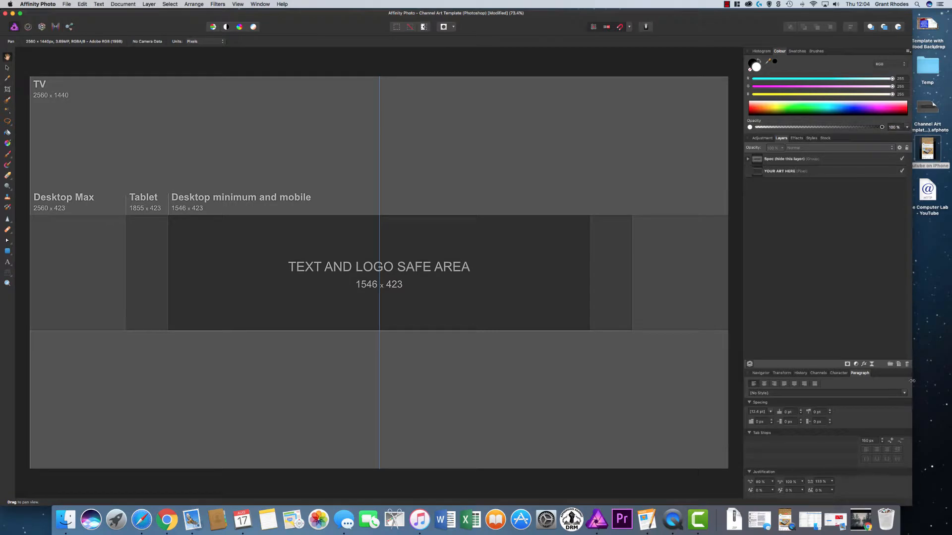
Add three pixel layers above the "Spec (hide this layer)" group, and flood-fill the topmost one with white
click(899, 365)
click(898, 365)
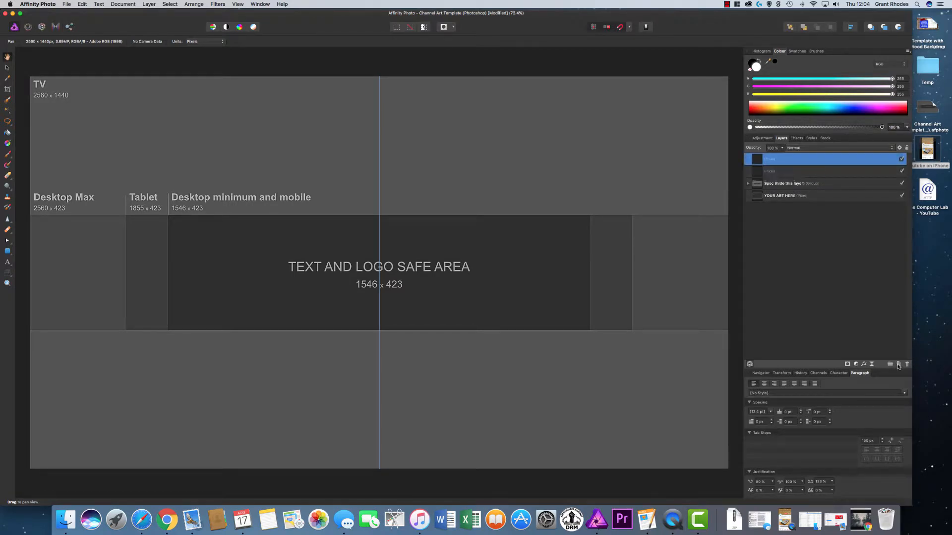
click(899, 365)
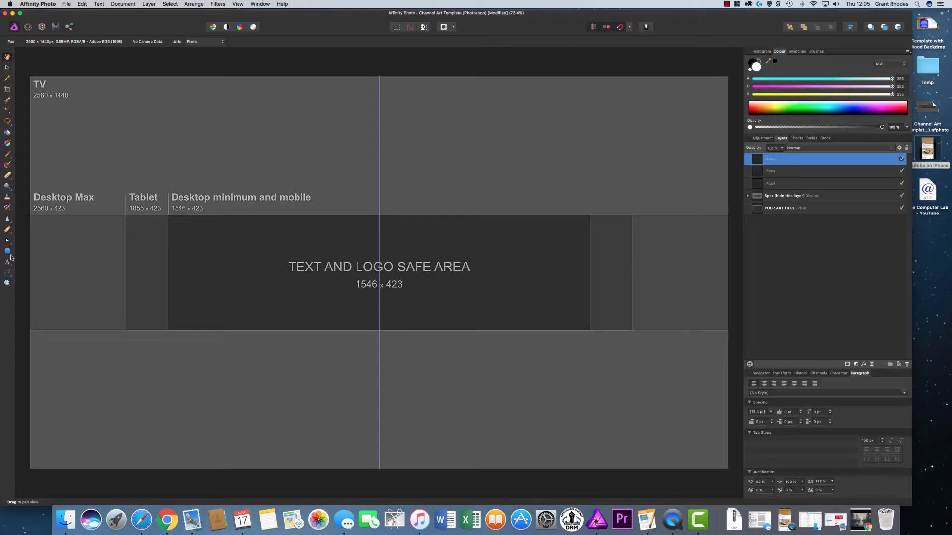
click(8, 134)
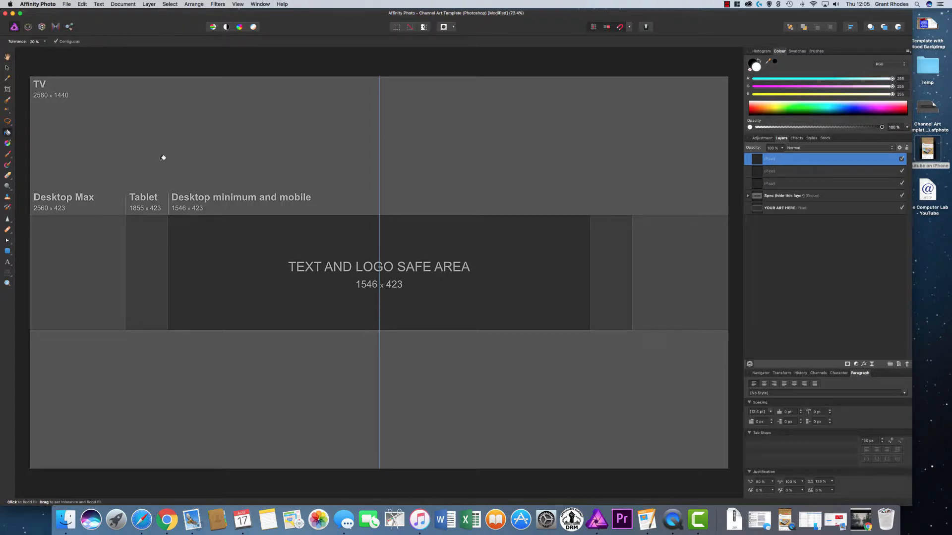
click(268, 139)
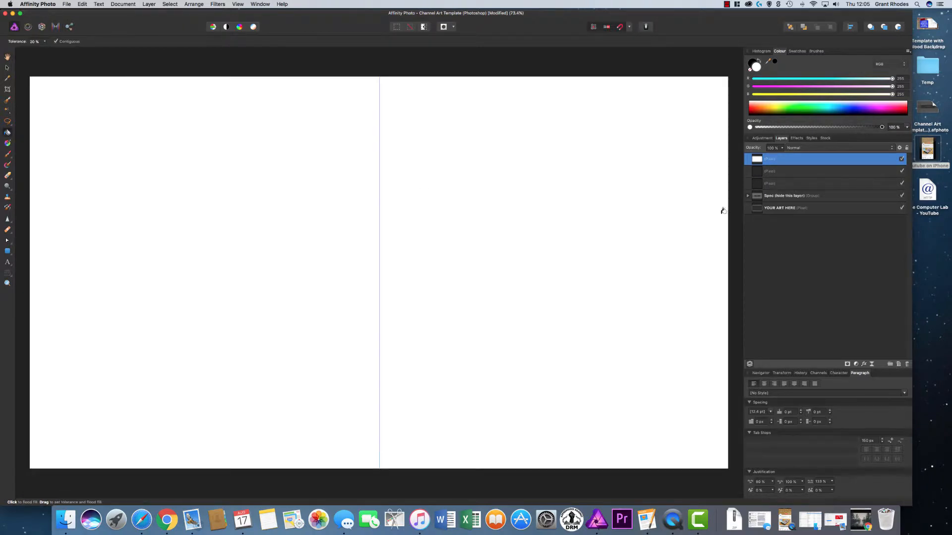
Move the white-filled layer between the "Spec (hide this layer)" group and the YOUR ART HERE layer, and hide it
drag(755, 159, 750, 201)
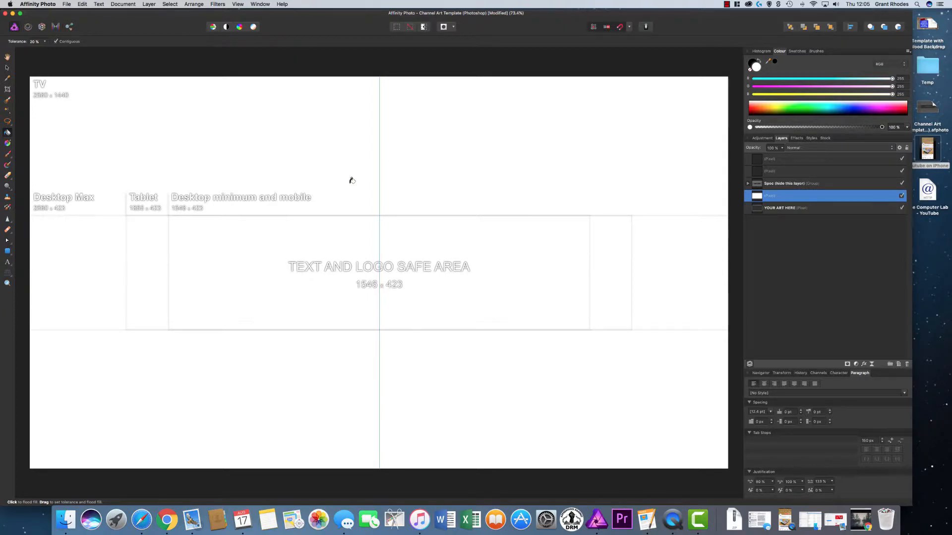
click(901, 196)
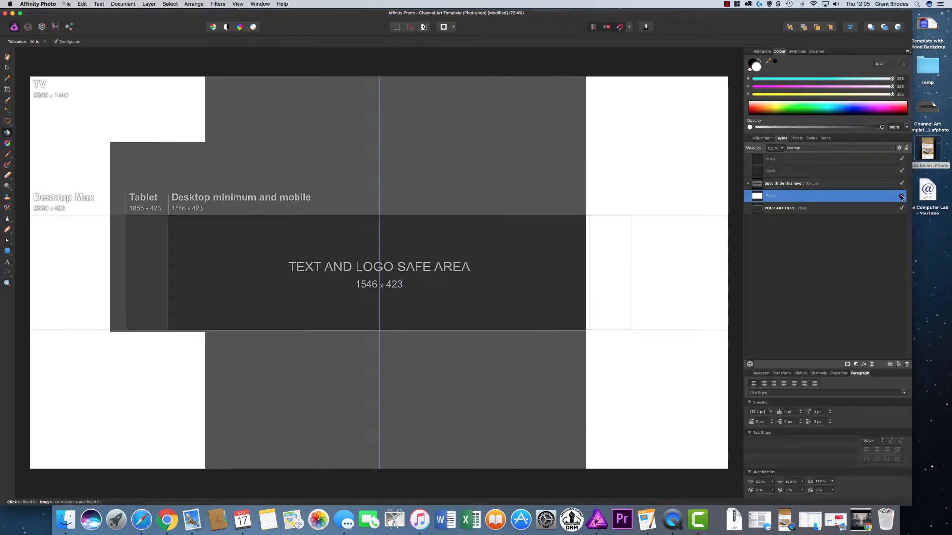
Place rain.jpeg from Finder's Pictures folder over the whole template, directly above the hidden white layer
click(71, 522)
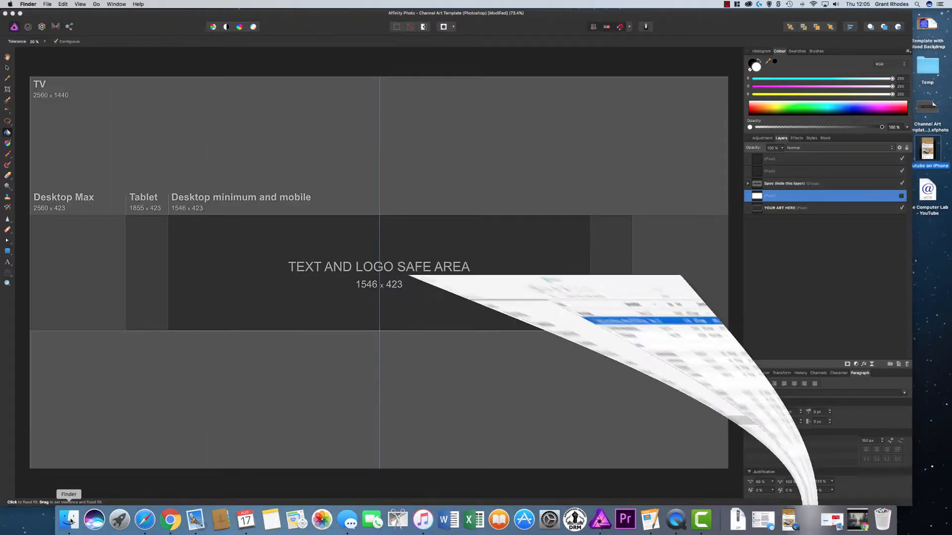
drag(276, 92, 602, 91)
click(632, 125)
drag(633, 125, 310, 155)
click(465, 91)
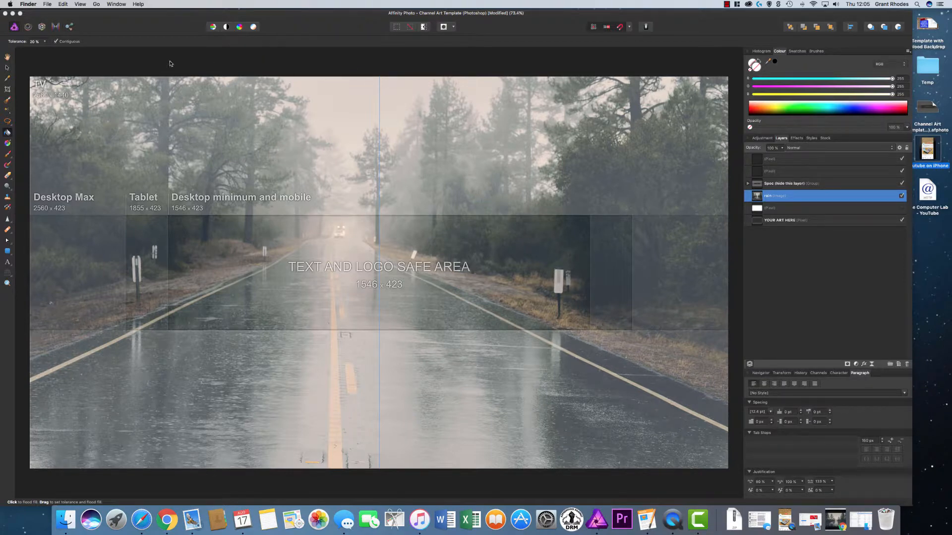
click(7, 68)
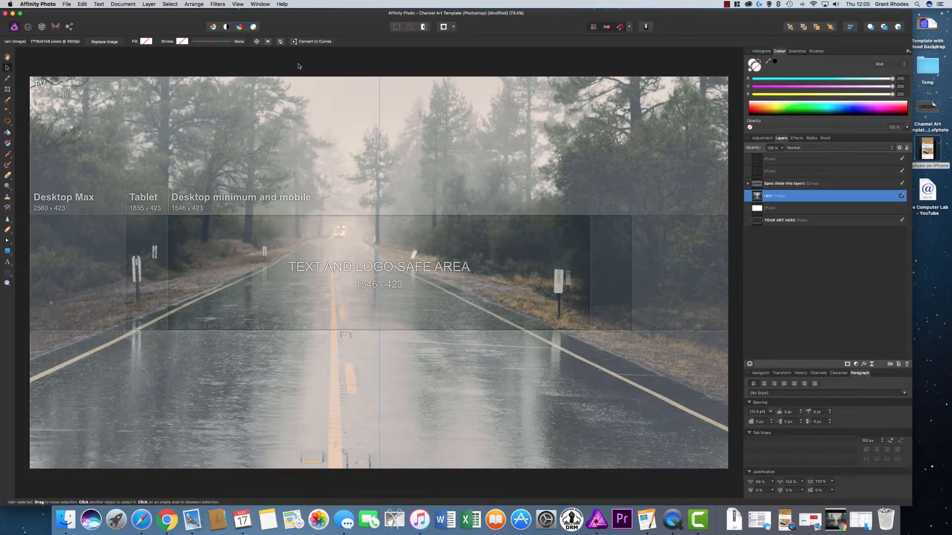
key(super+minus)
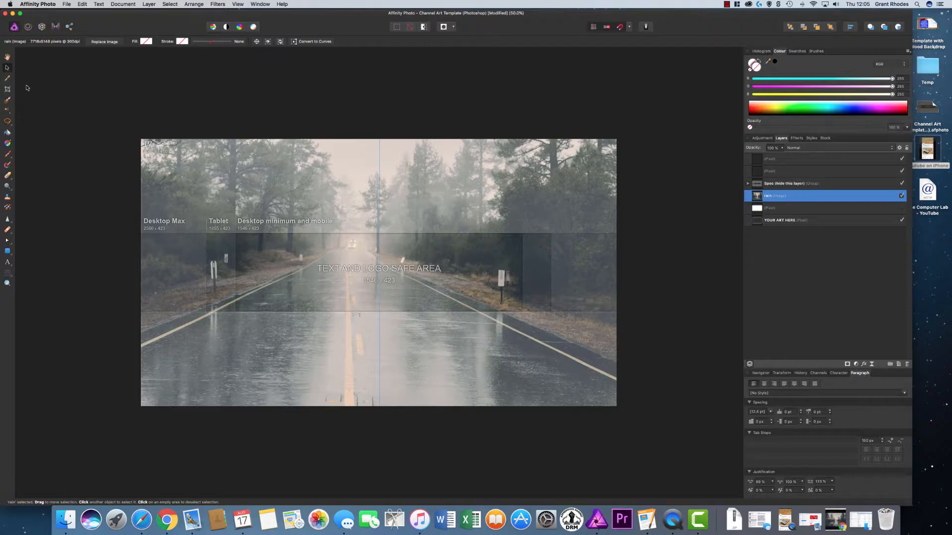
key(super+equal)
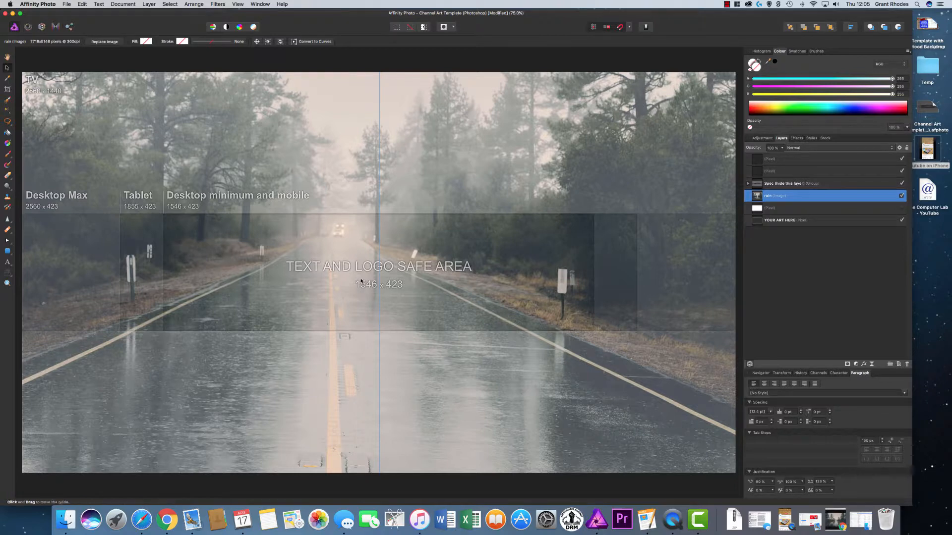
click(337, 232)
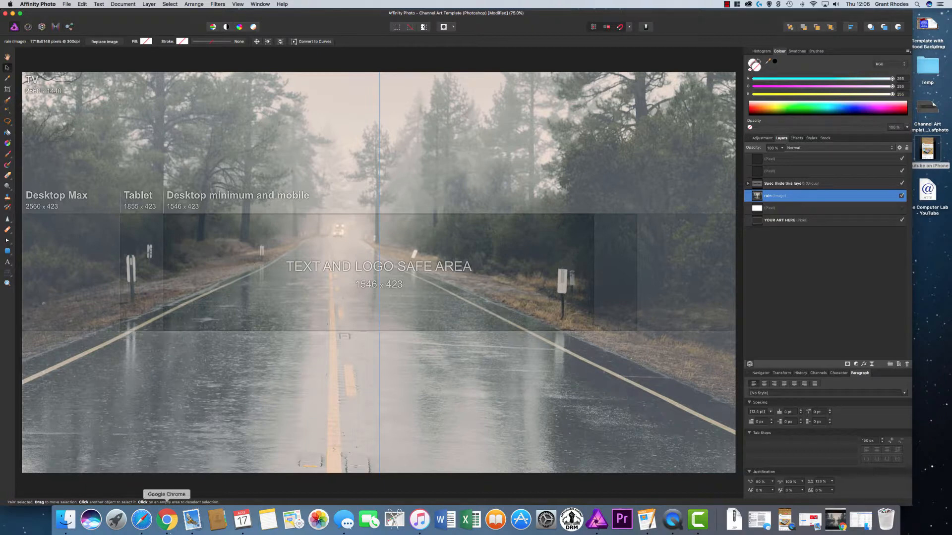
Examine the channel art and channel icon position on The Computer Lab's YouTube page in Chrome, and return to Affinity Photo
click(166, 520)
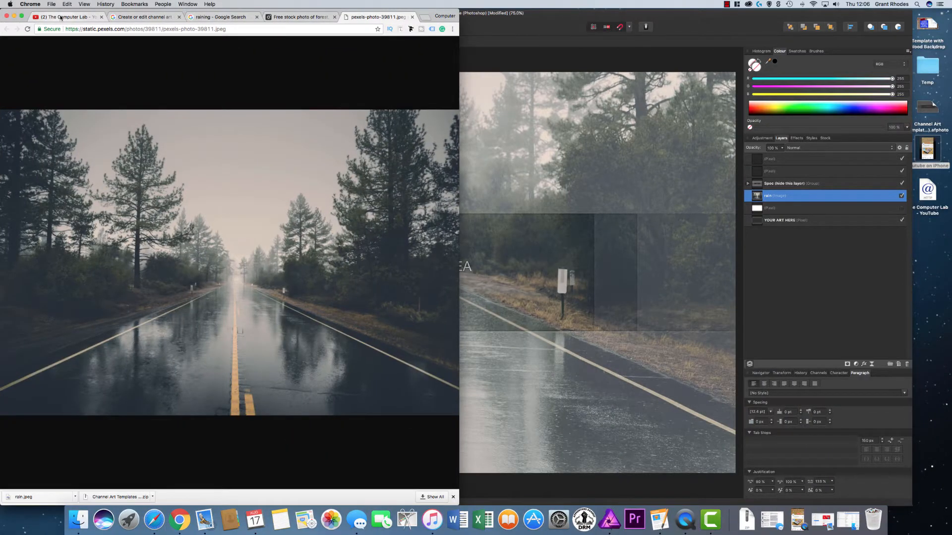
click(59, 18)
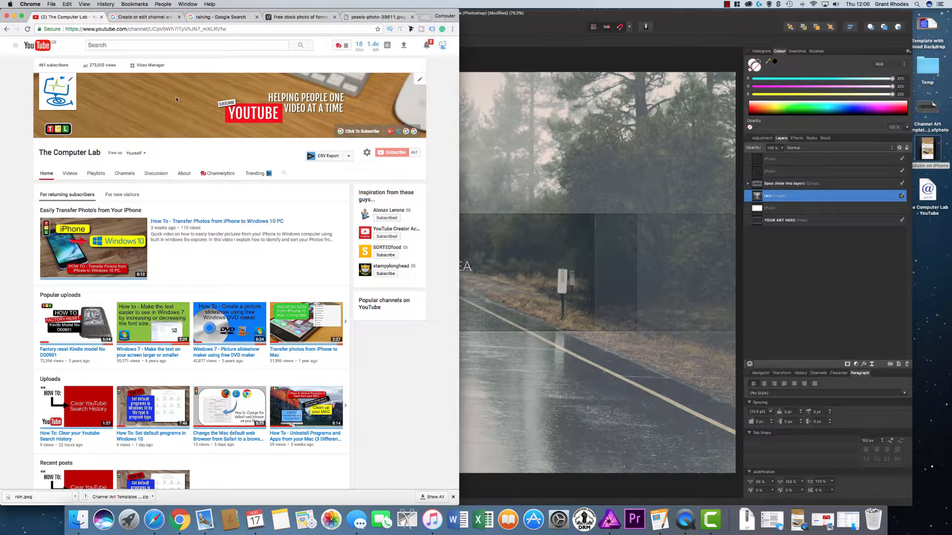
click(588, 232)
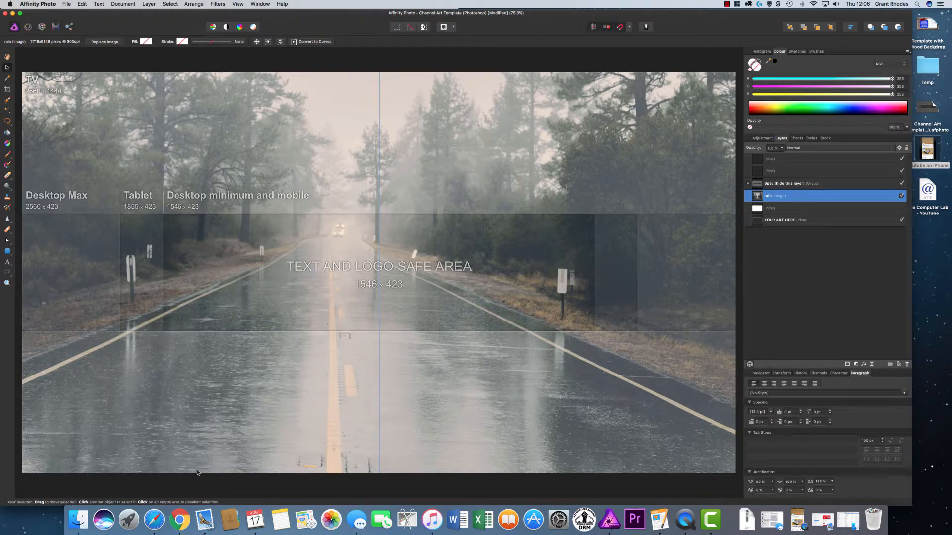
scroll(197, 473, down, 2)
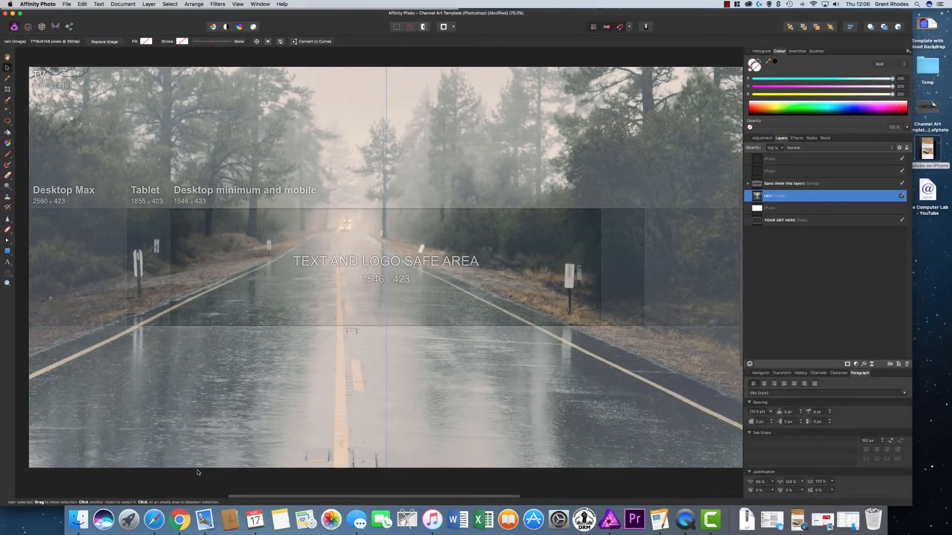
click(181, 519)
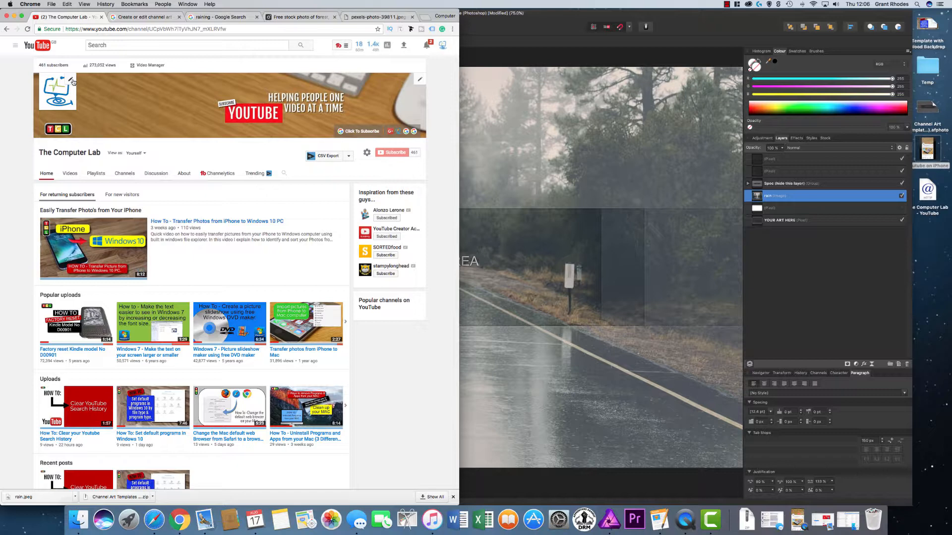
click(561, 171)
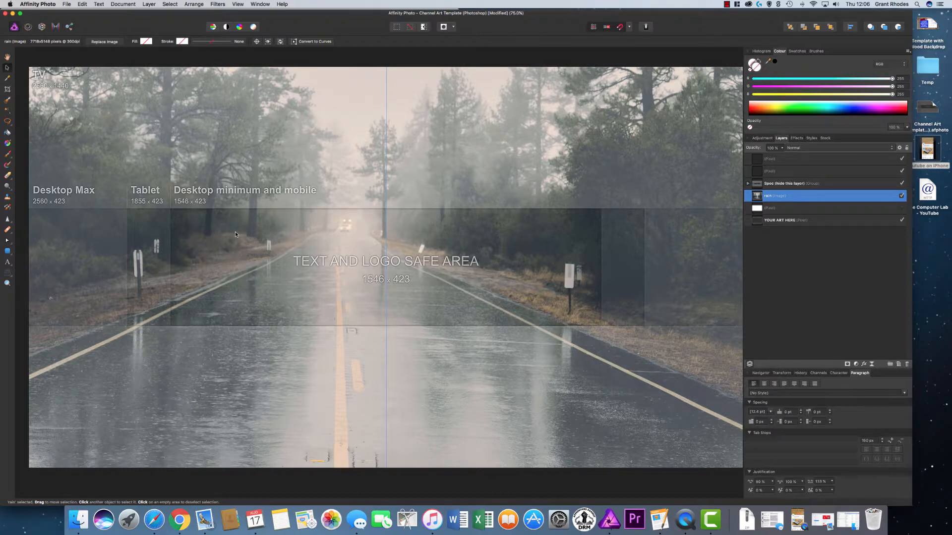
Place arrow black.png from the Pictures folder, shrink it into the channel icon area, and compare that spot with the YouTube page
click(78, 520)
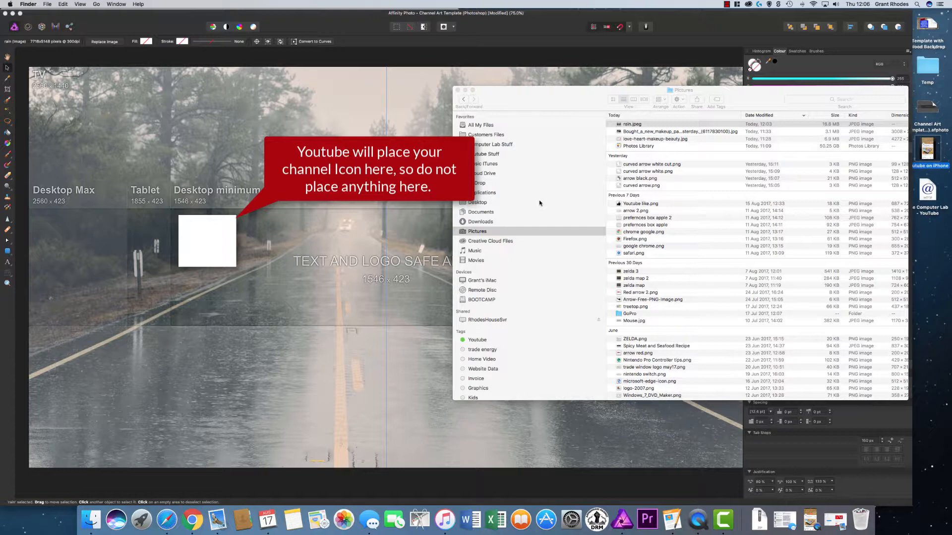
click(636, 180)
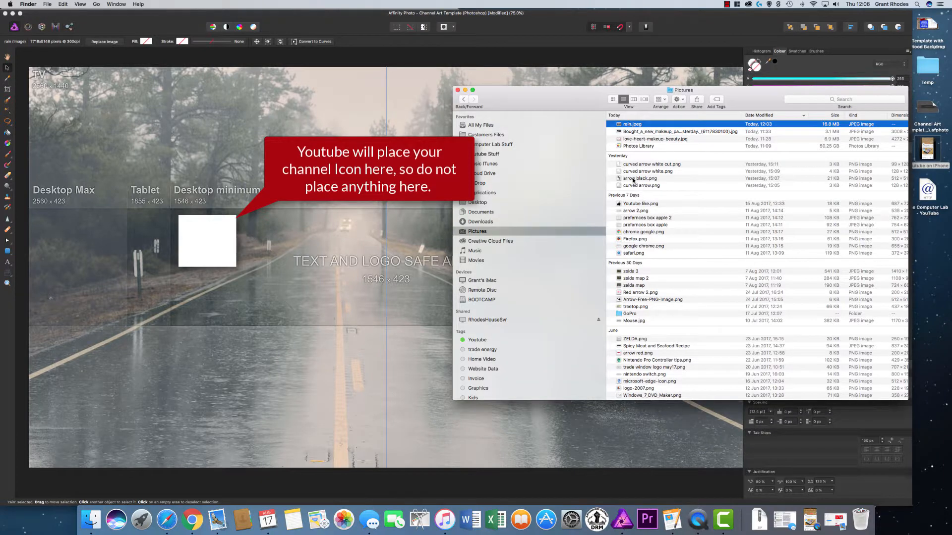
click(627, 179)
drag(617, 182, 188, 198)
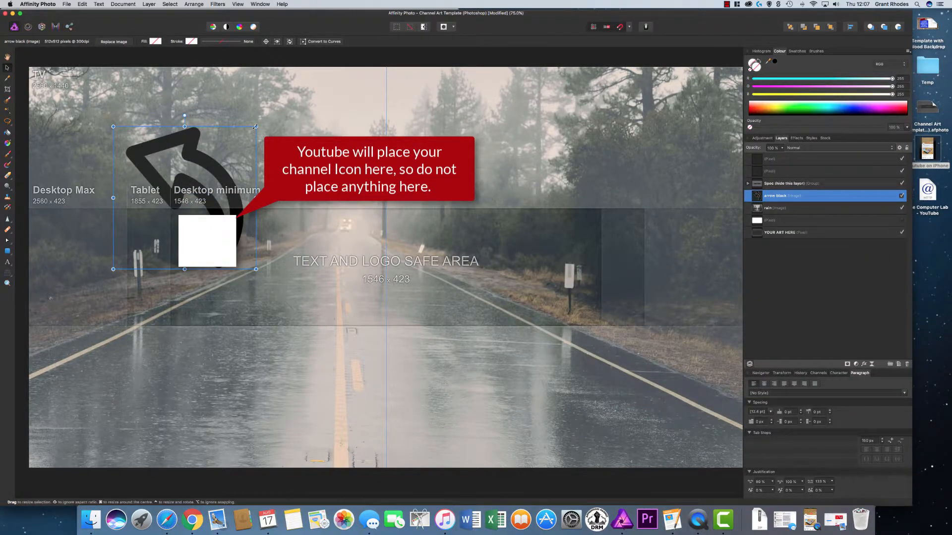
drag(255, 127, 203, 232)
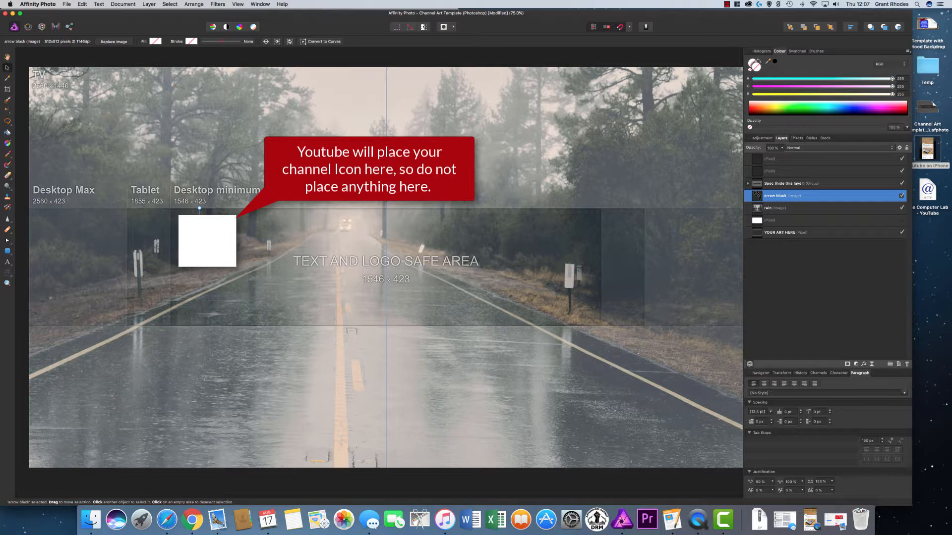
click(191, 519)
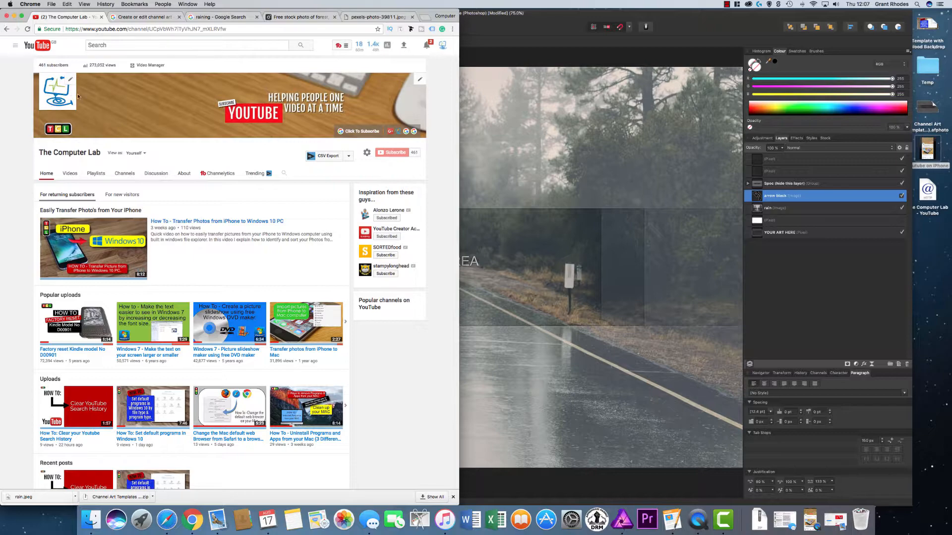
click(14, 16)
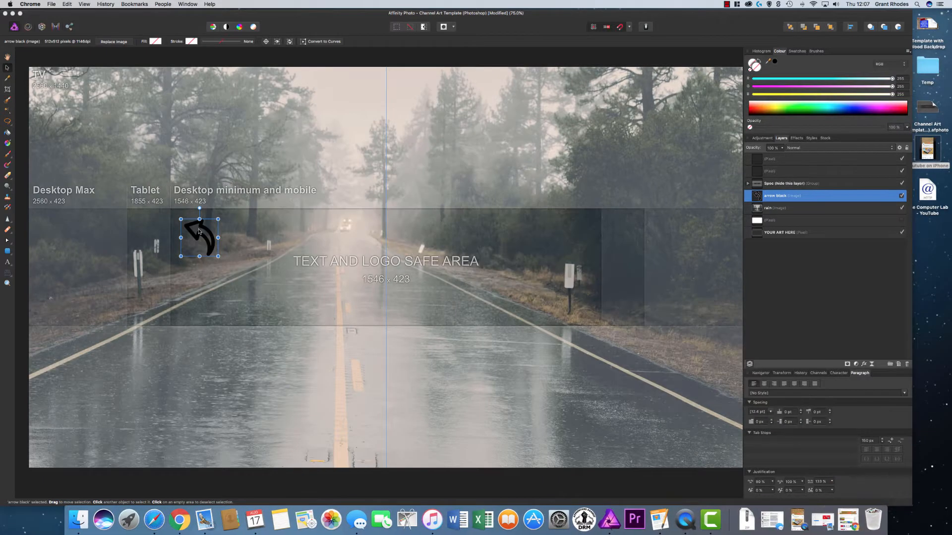
Move the arrow just left of the "TEXT AND LOGO SAFE AREA" label and rotate it to point toward the label
drag(200, 246, 373, 275)
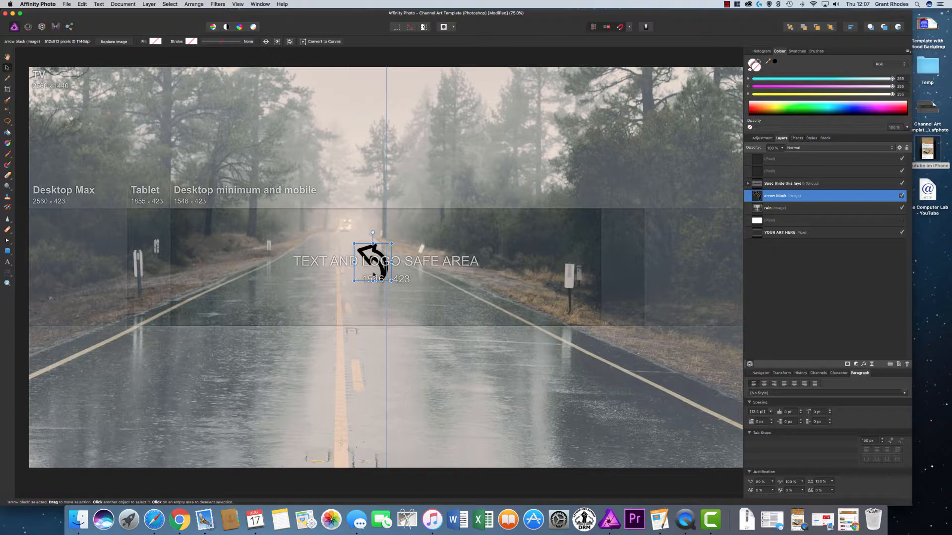
drag(373, 275, 56, 450)
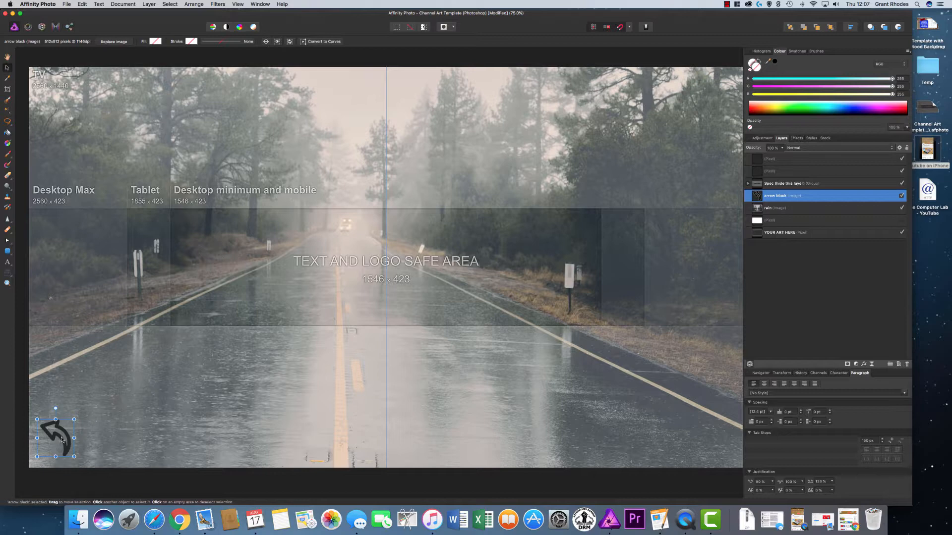
drag(70, 440, 279, 242)
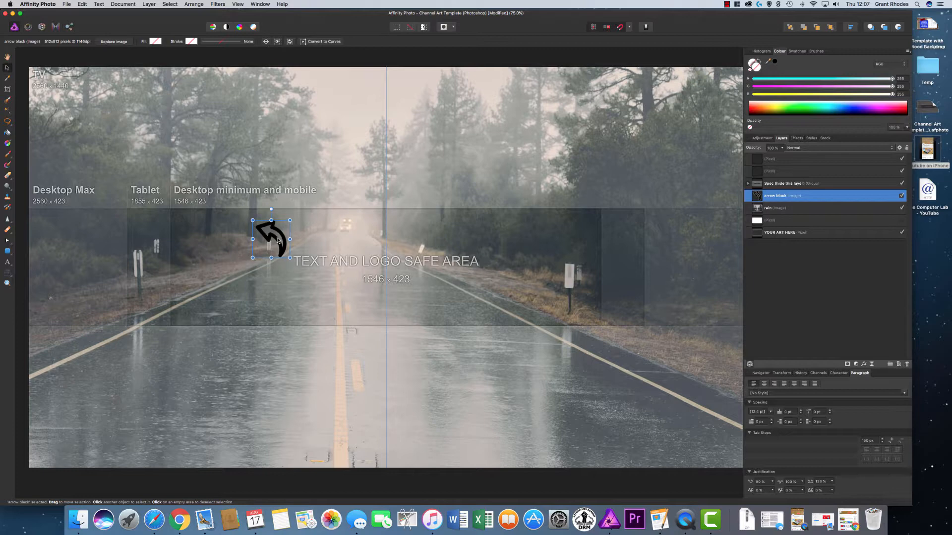
drag(271, 208, 266, 260)
Copy the arrow, paste it above the rain layer, and move the duplicate to the right of the safe-area label
right_click(271, 251)
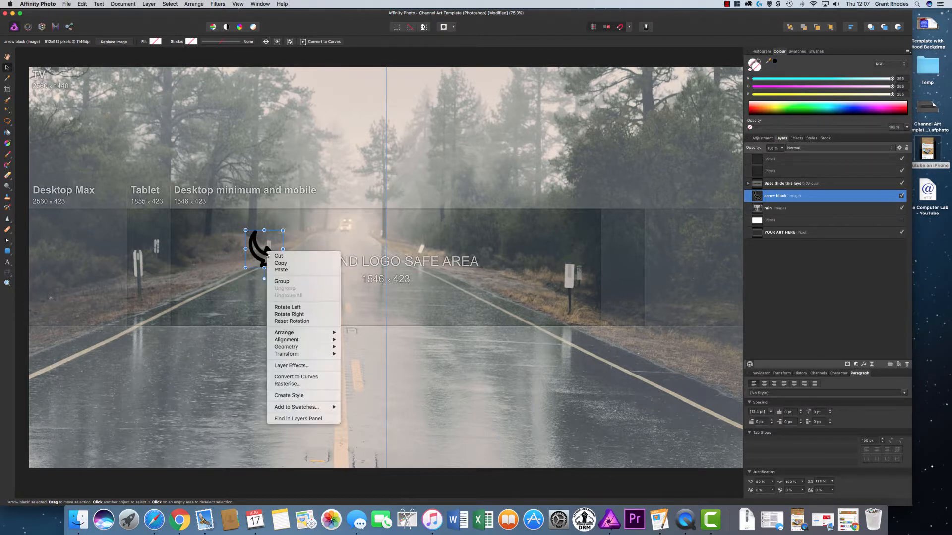
click(297, 263)
click(381, 251)
right_click(392, 249)
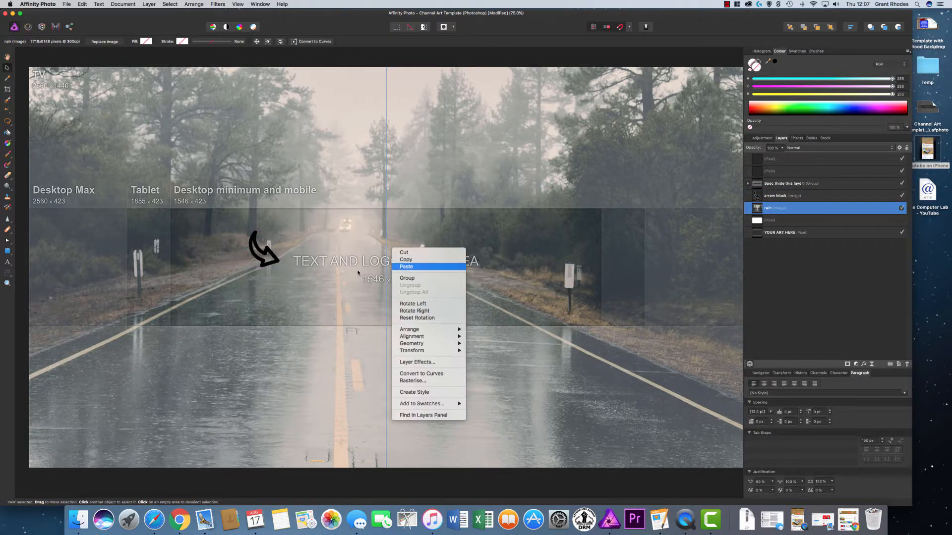
click(406, 267)
drag(271, 260, 518, 260)
Flip the duplicate arrow vertically and horizontally so it points back toward the safe-area label
click(147, 4)
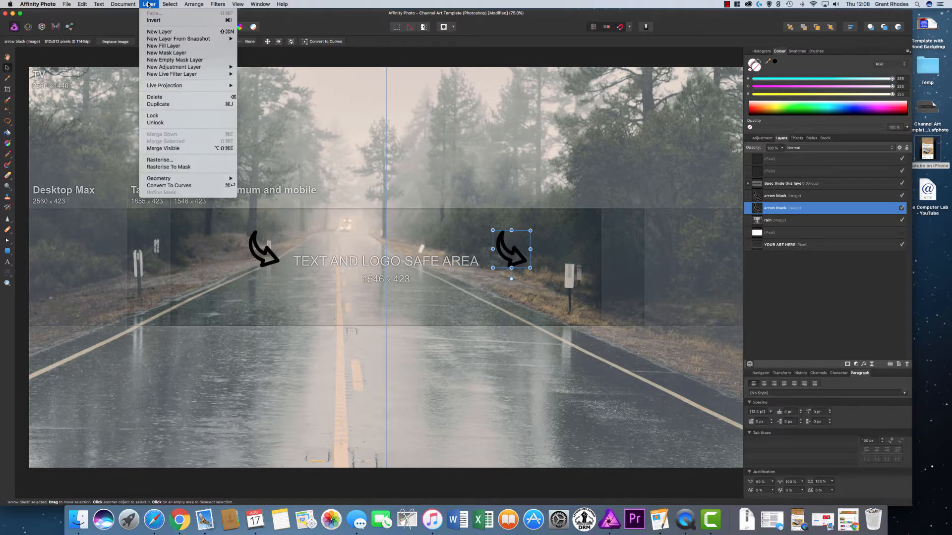
click(148, 4)
click(194, 5)
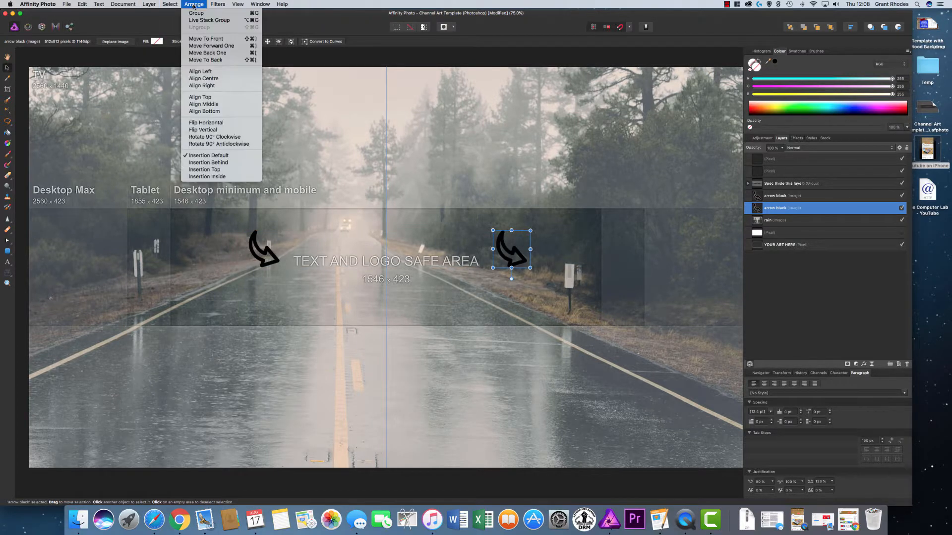
click(224, 126)
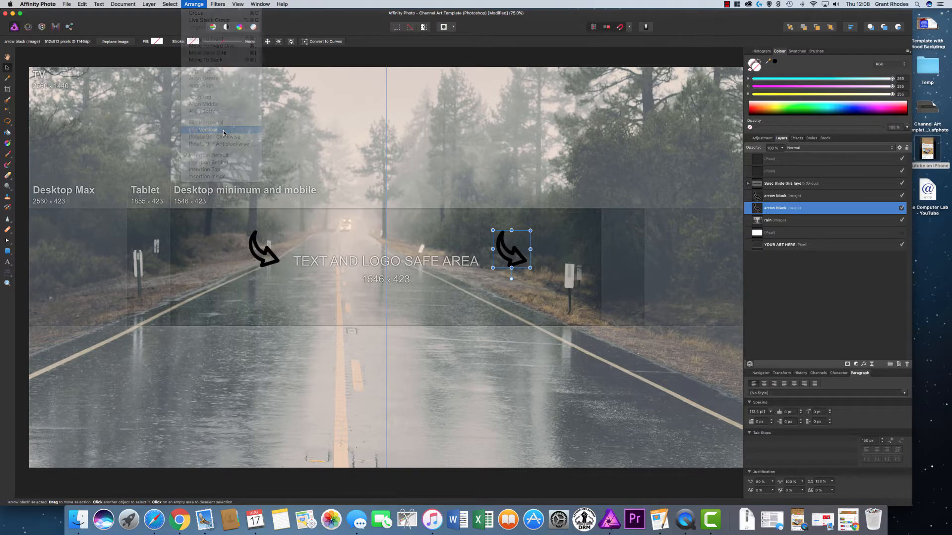
click(193, 5)
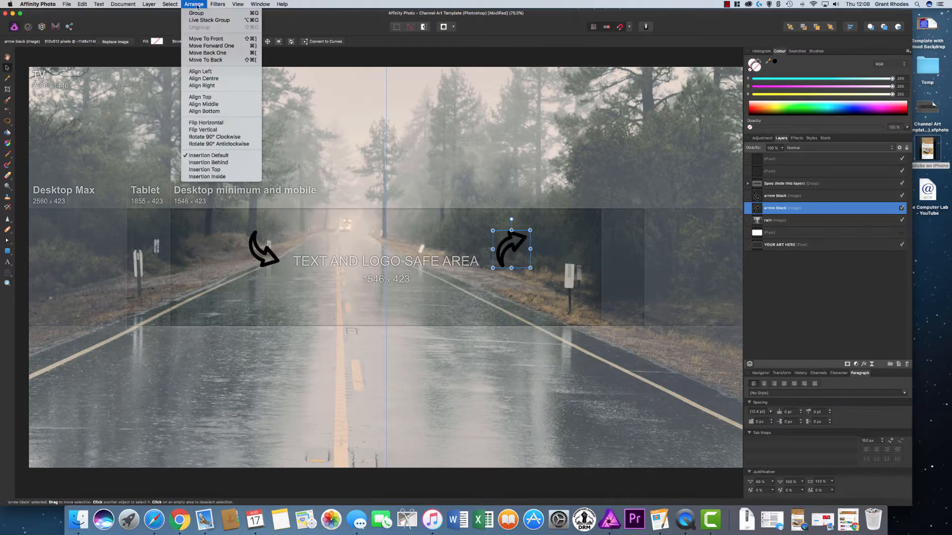
click(214, 126)
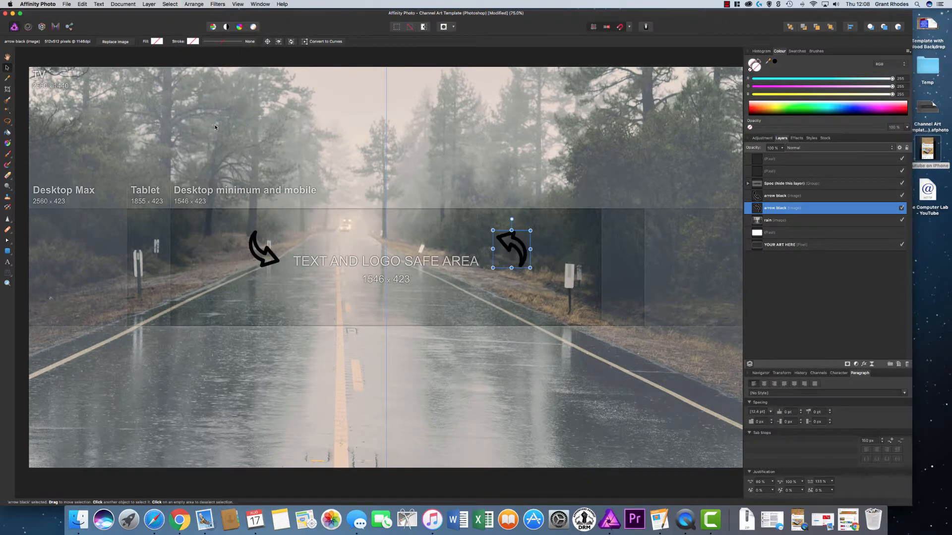
Create a text frame between the two arrows, directly above the rain layer, containing "RainWorld"
click(393, 330)
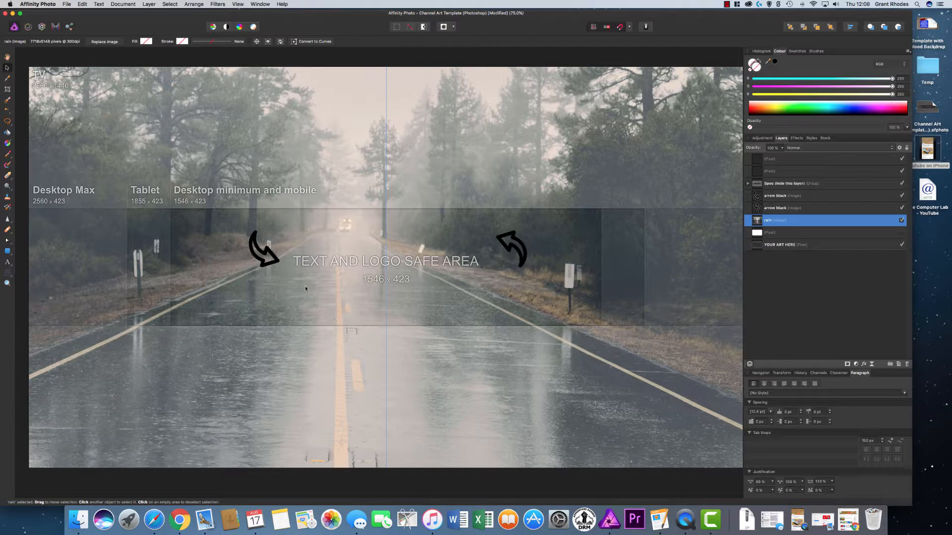
click(10, 266)
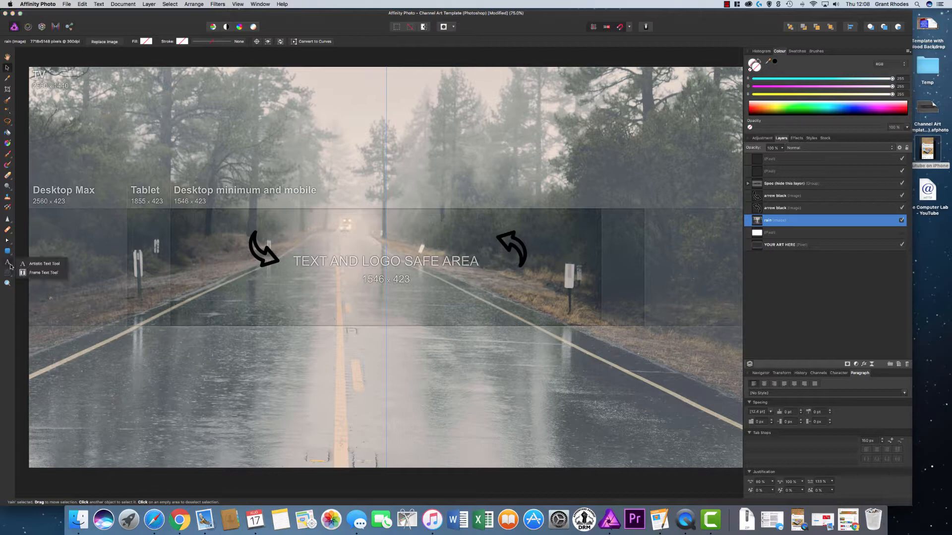
click(43, 273)
drag(294, 235, 490, 273)
text(R)
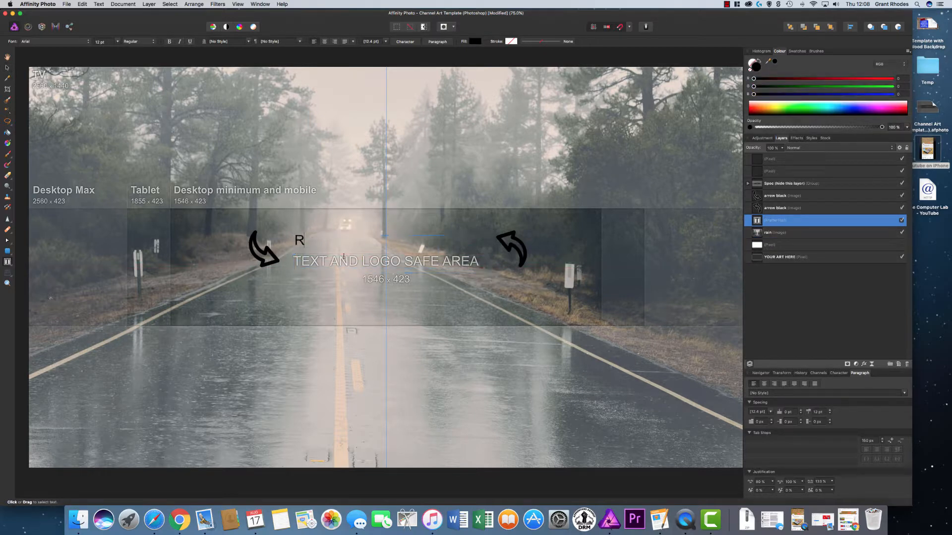
text(ainWorld)
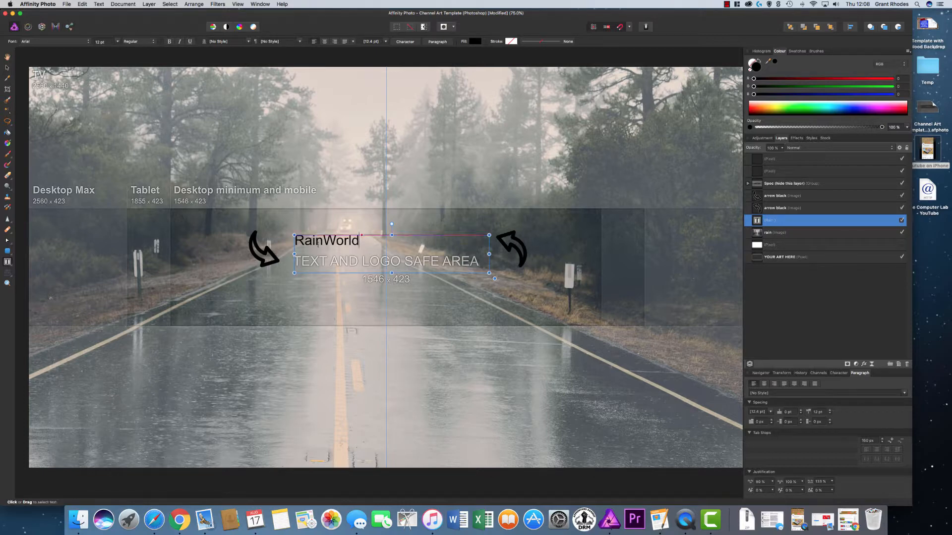
Set the "RainWorld" text's font size to 30 pt
double_click(347, 241)
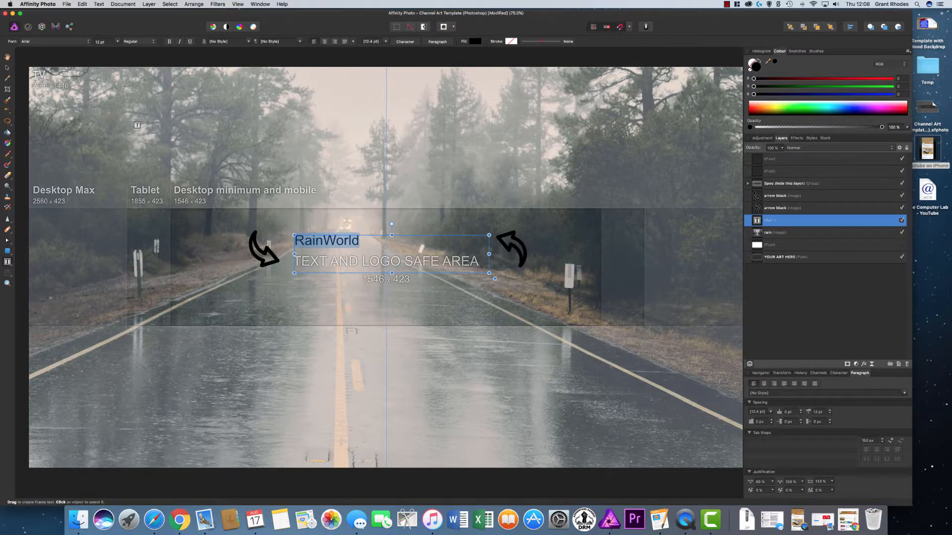
click(118, 41)
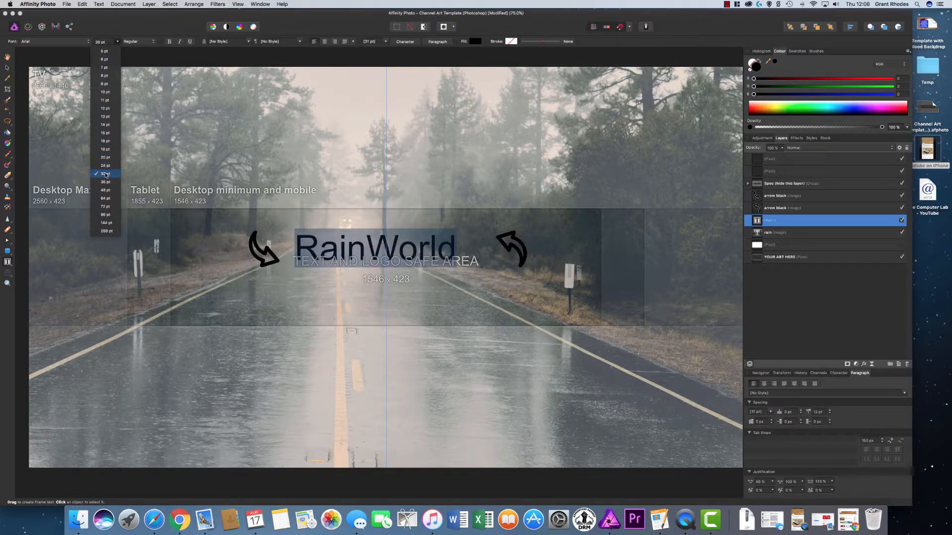
click(106, 175)
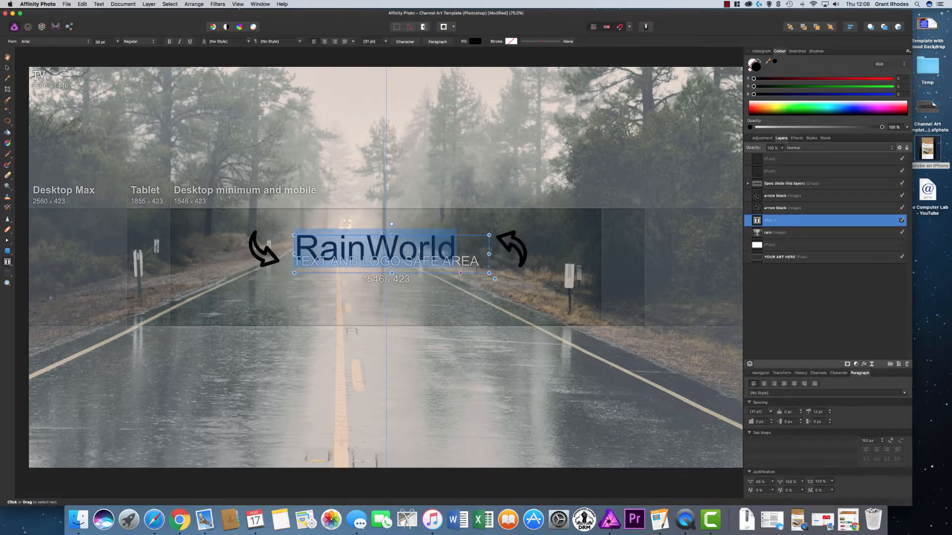
Shrink the "RainWorld" text frame to fit its text, and compare the layout with the existing channel banner in Chrome
drag(488, 273, 457, 267)
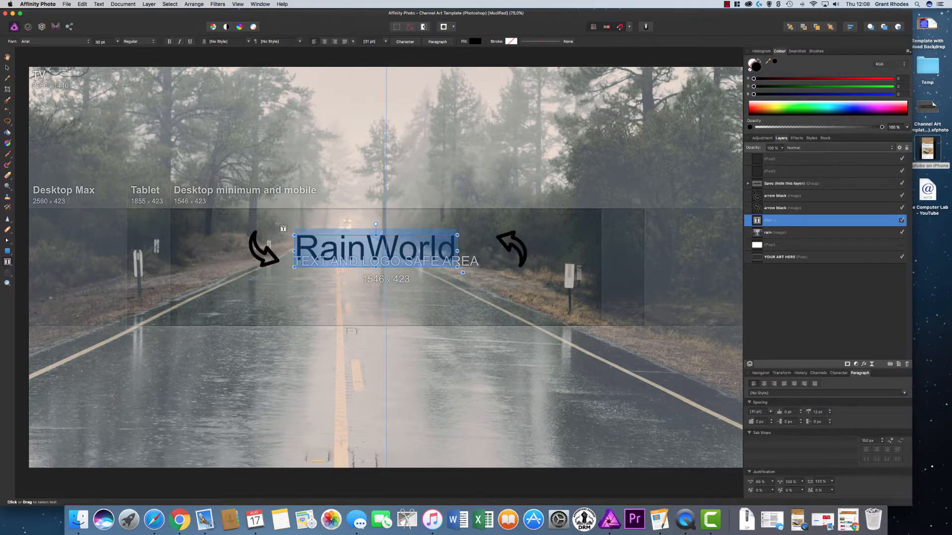
click(180, 520)
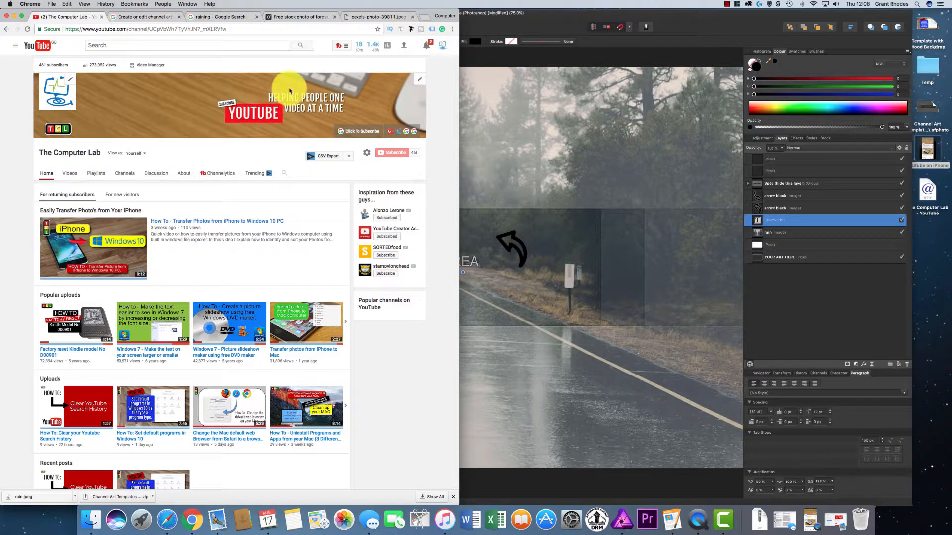
click(492, 234)
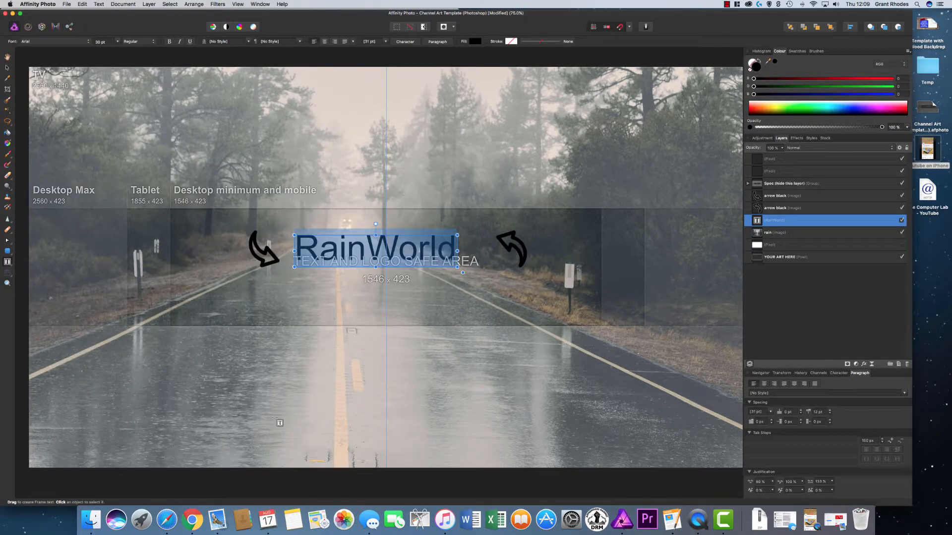
click(192, 519)
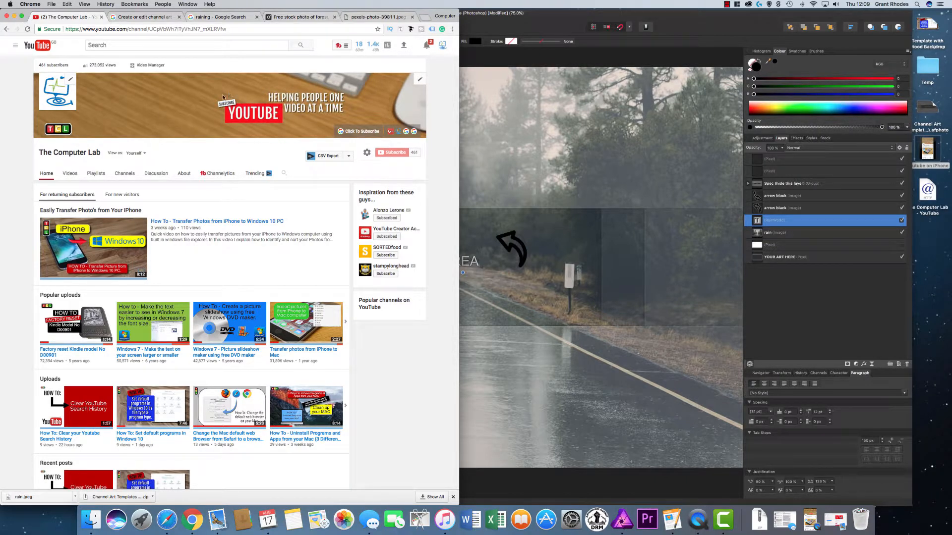
key(super+Tab)
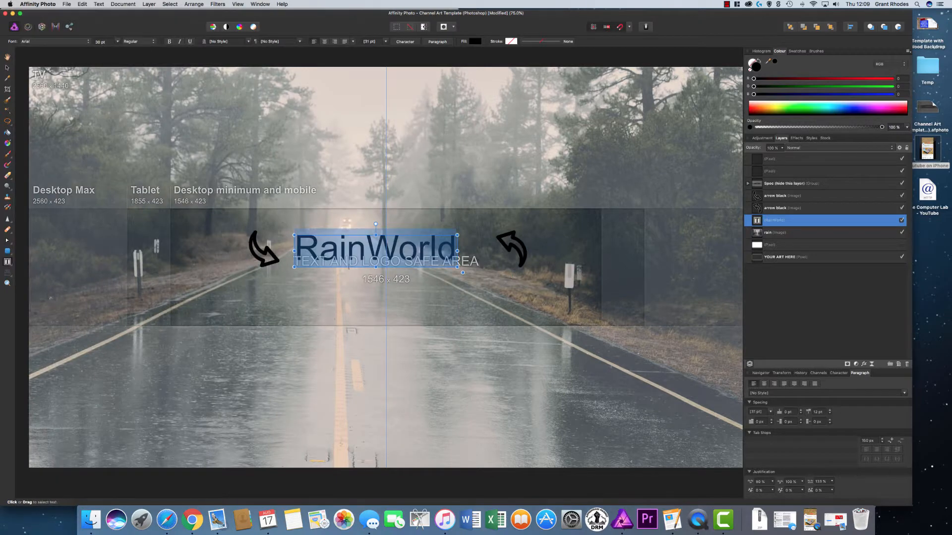
Move both arrows inward so they sit close to either side of the "RainWorld" text
key(Escape)
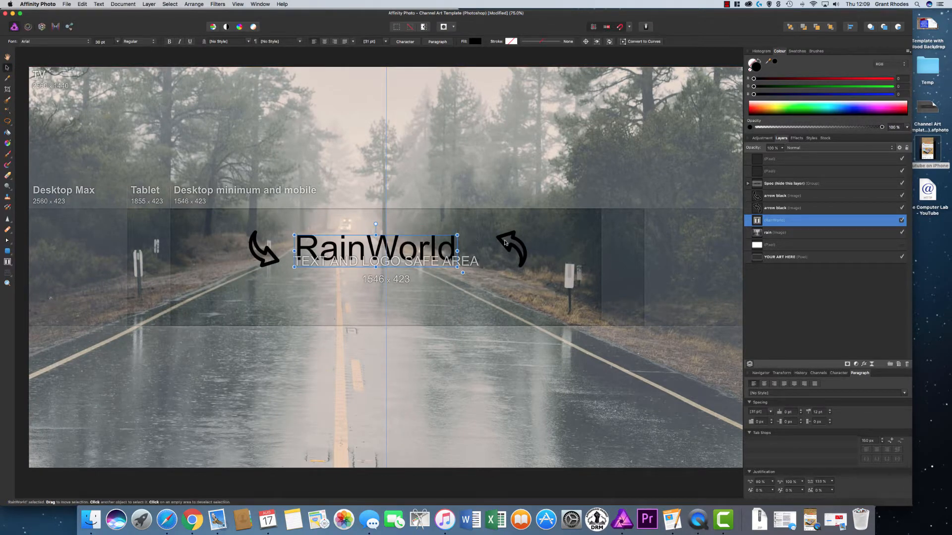
drag(505, 243, 475, 242)
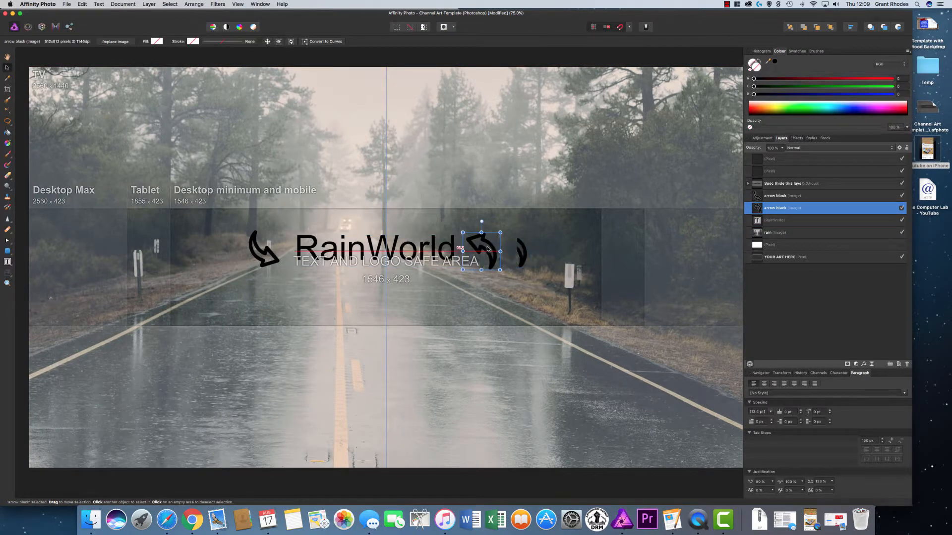
click(268, 256)
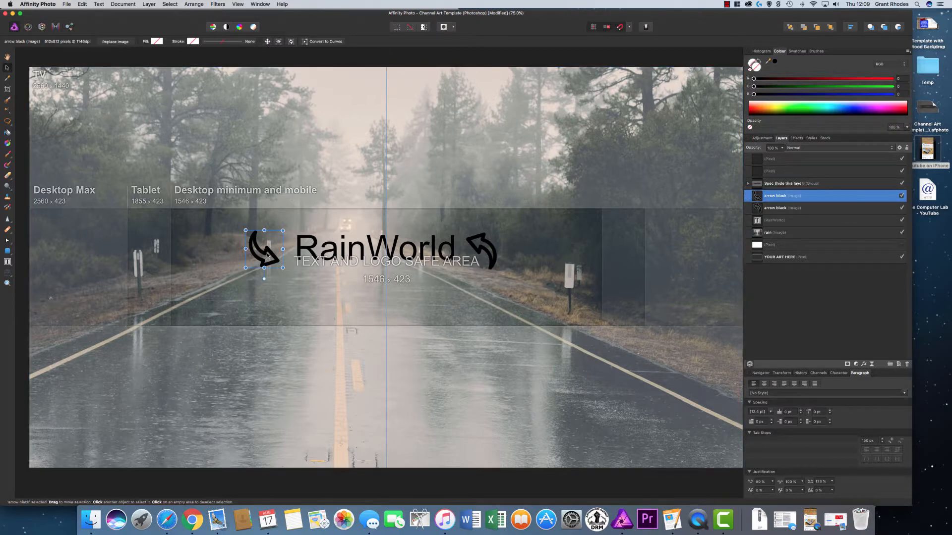
drag(268, 256, 279, 255)
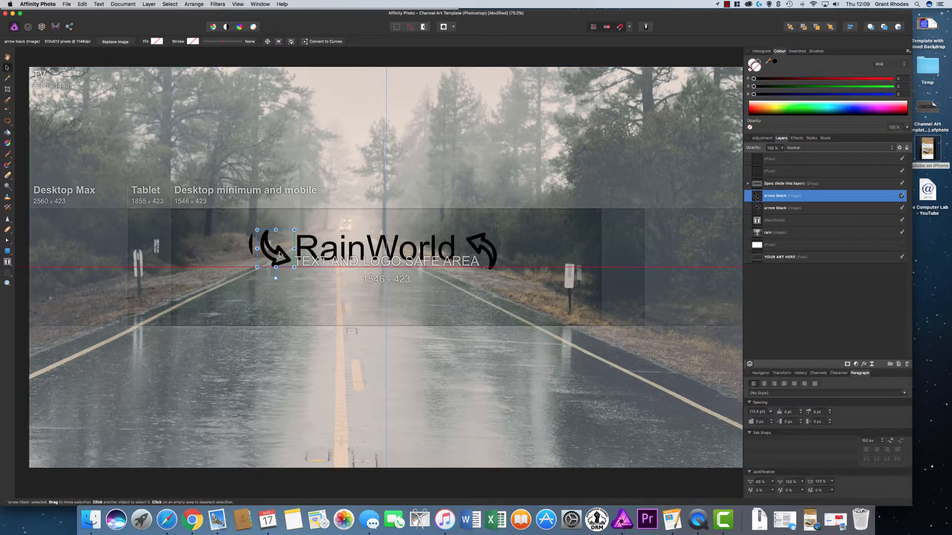
click(494, 253)
drag(491, 251, 485, 251)
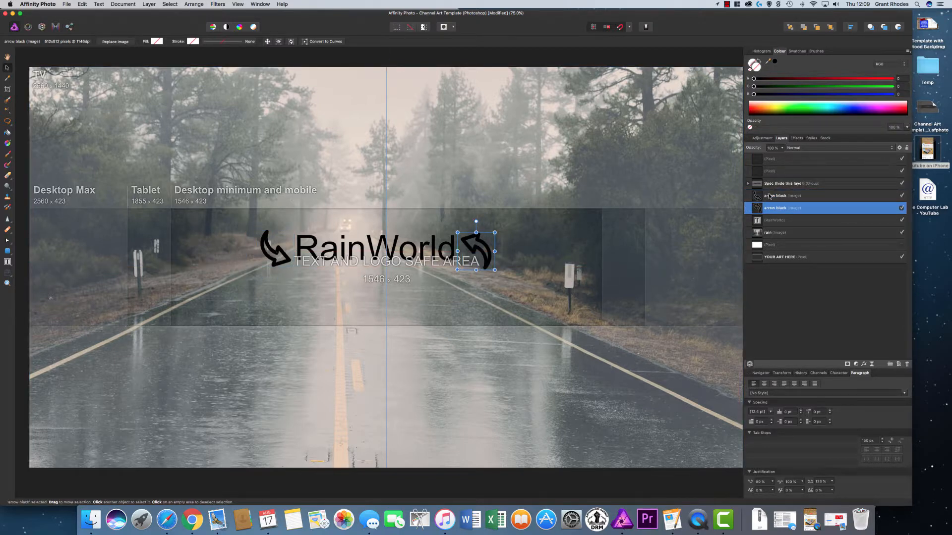
Preview the artwork with the Spec layer hidden, restore the layer, and examine the channel banner in a narrower Chrome window
click(902, 184)
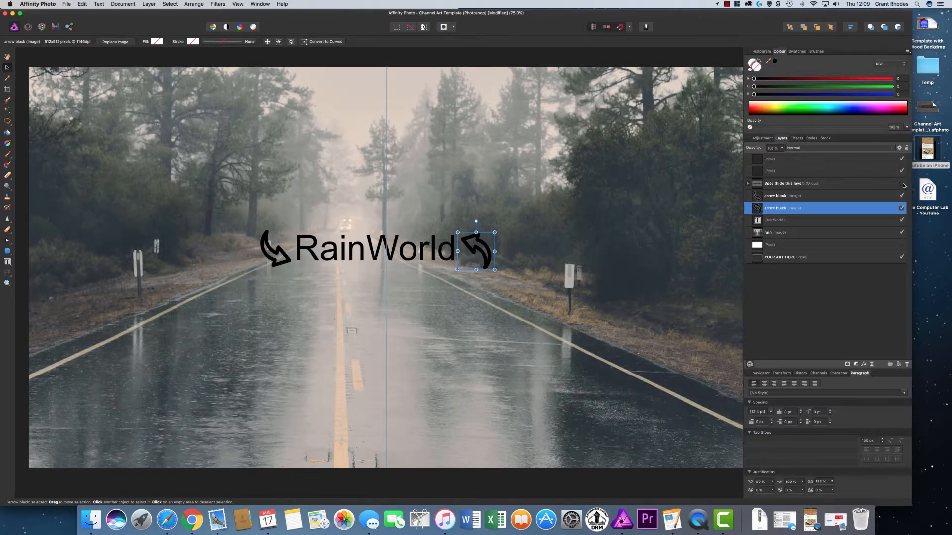
click(551, 302)
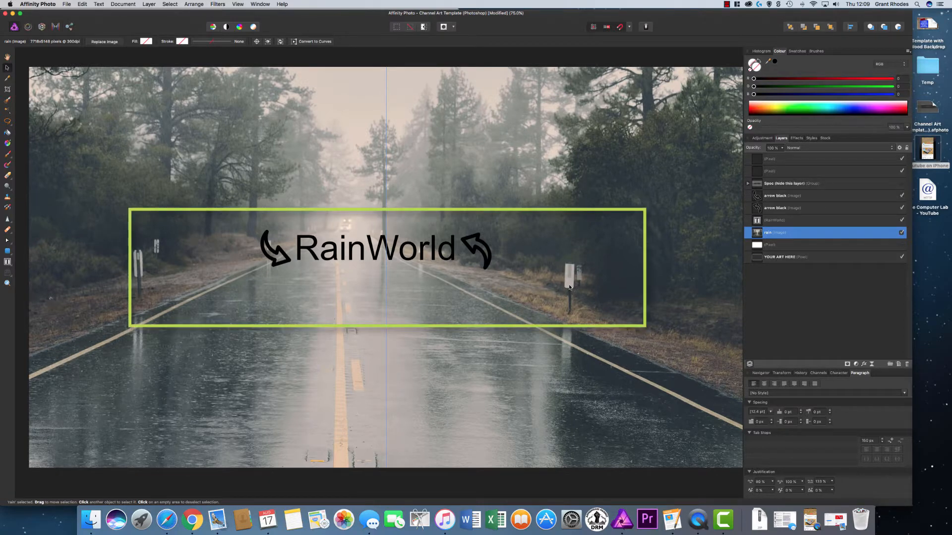
click(902, 184)
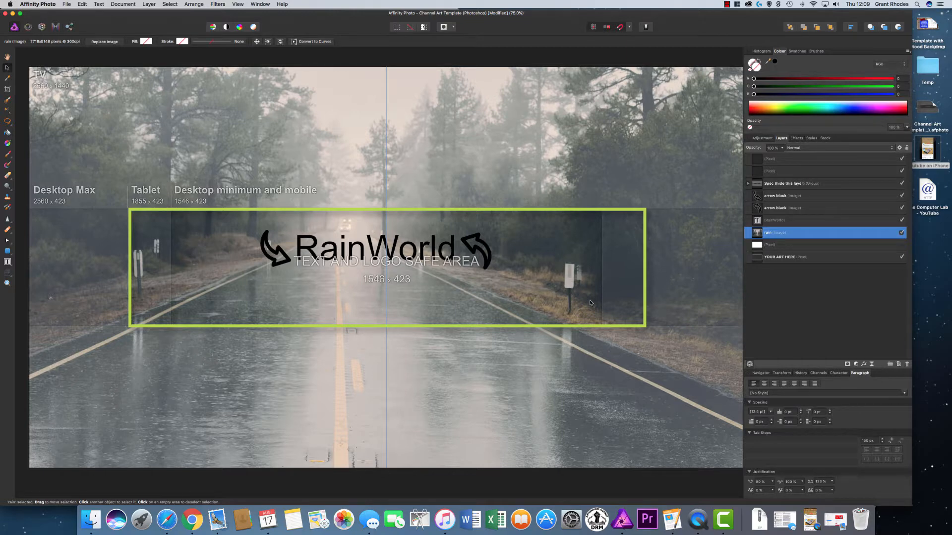
click(192, 520)
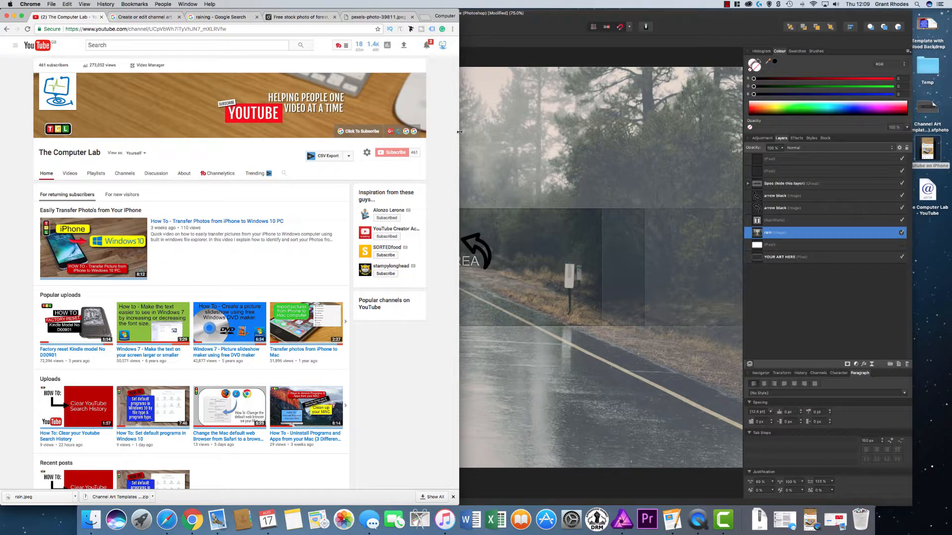
drag(460, 132, 392, 135)
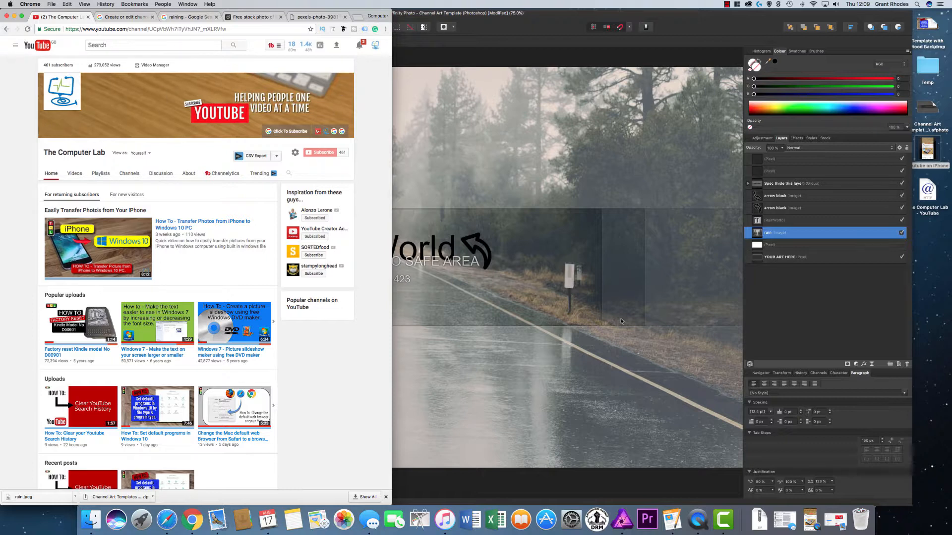
click(600, 316)
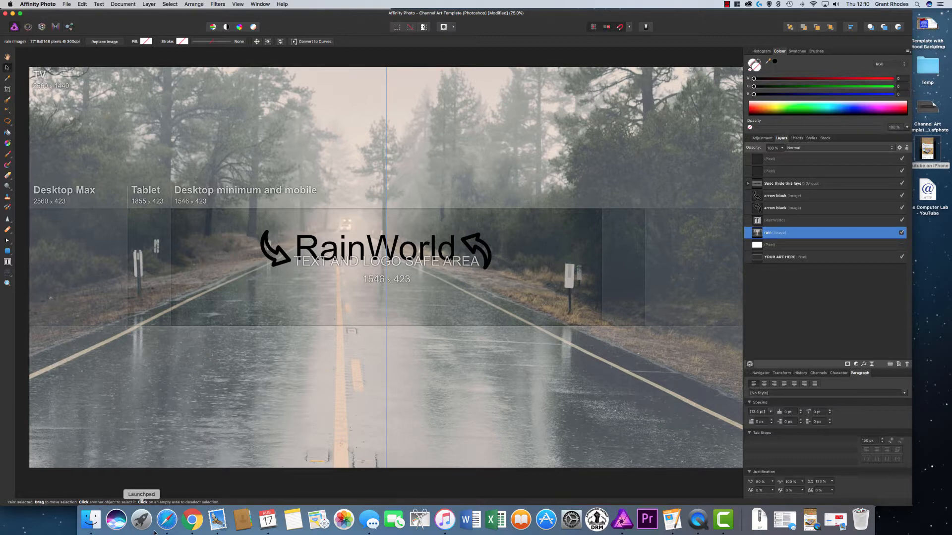
Draw a small white rectangle in the safe area, just right of the right-hand arrow and above the rain layer
click(9, 251)
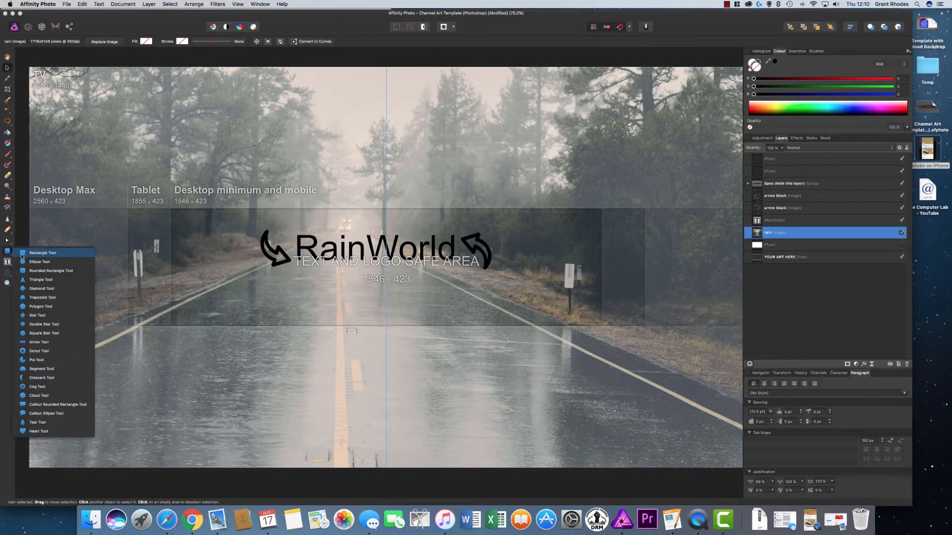
click(23, 256)
drag(501, 220, 595, 249)
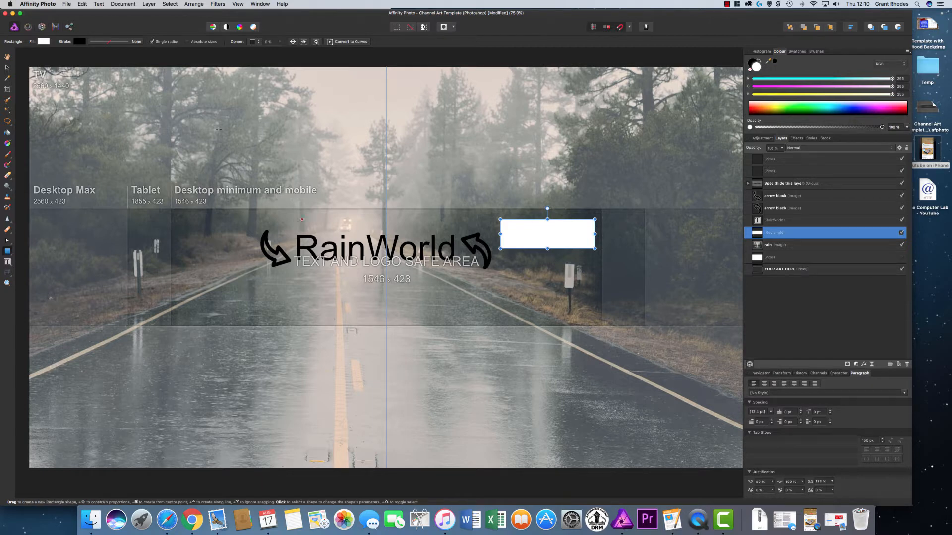
Create a text frame over the white rectangle containing "Youtube"
click(9, 264)
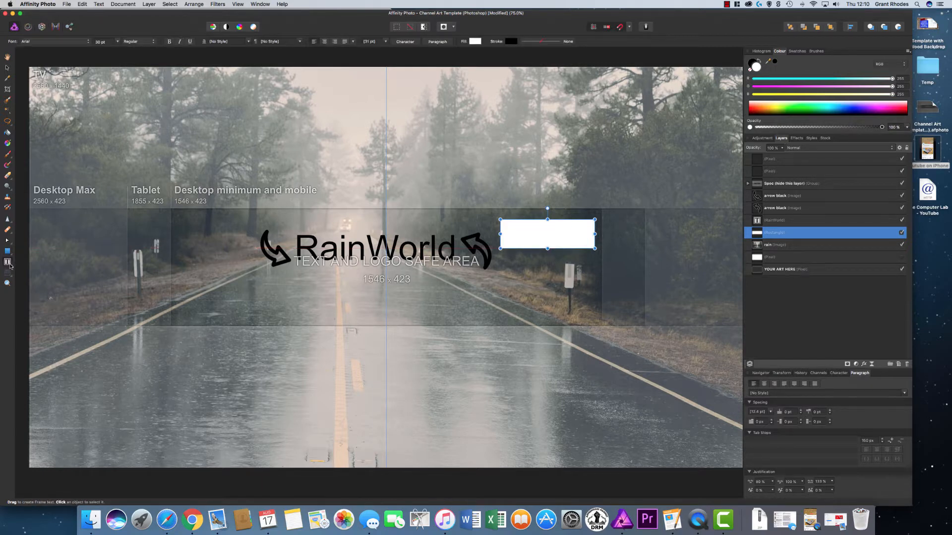
click(42, 273)
drag(503, 223, 593, 246)
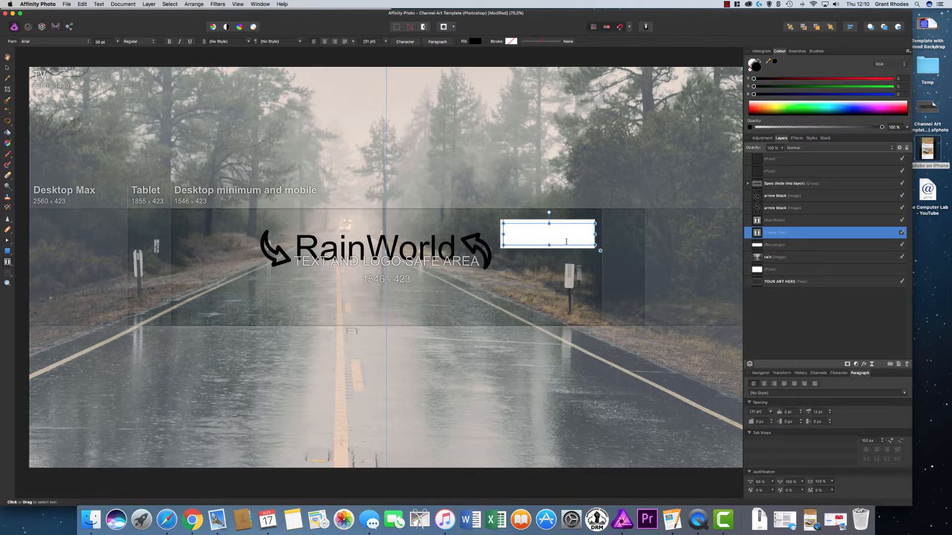
text(You)
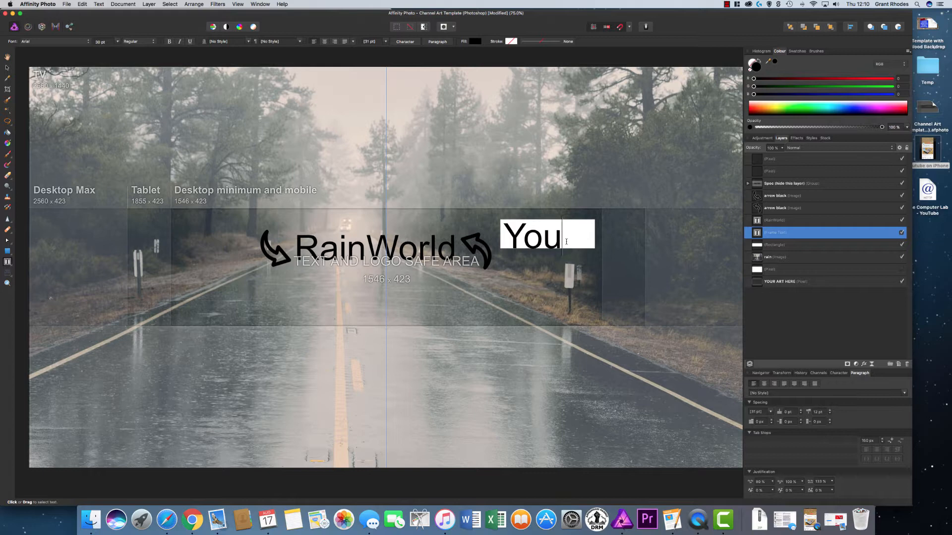
text(tube)
Set the "Youtube" text's font size to 20 pt
drag(542, 283, 504, 241)
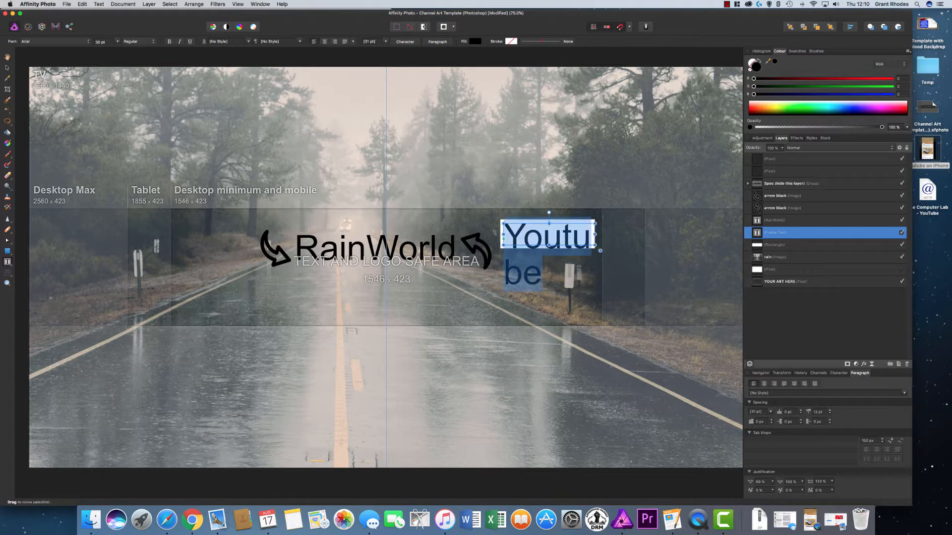
click(108, 42)
click(103, 149)
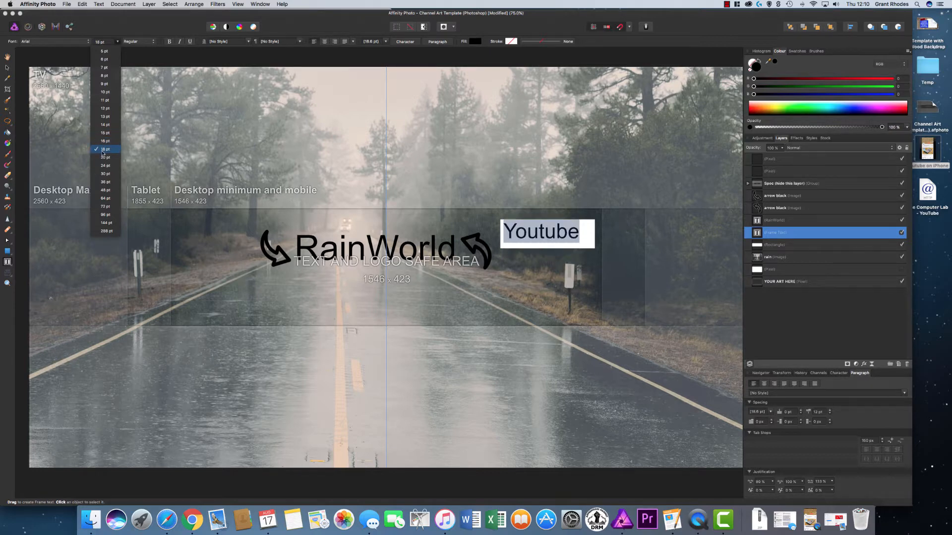
click(104, 157)
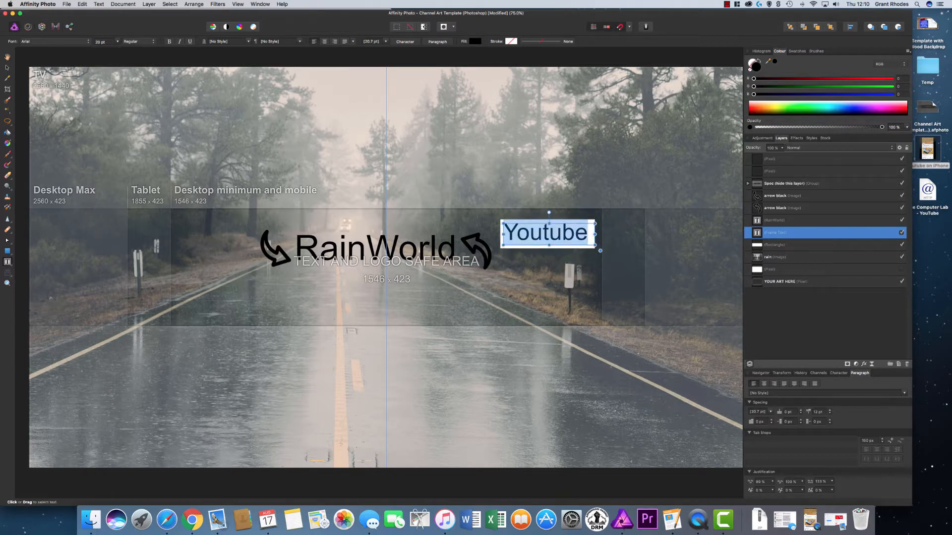
Centre-align the "Youtube" text and adjust its frame so the word sits in the middle of the white rectangle
click(7, 67)
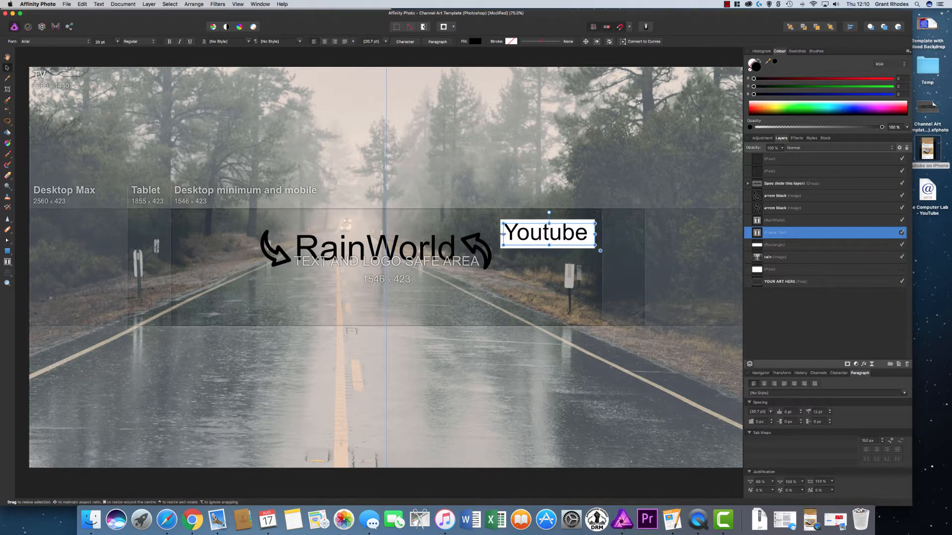
drag(503, 234, 501, 234)
click(325, 42)
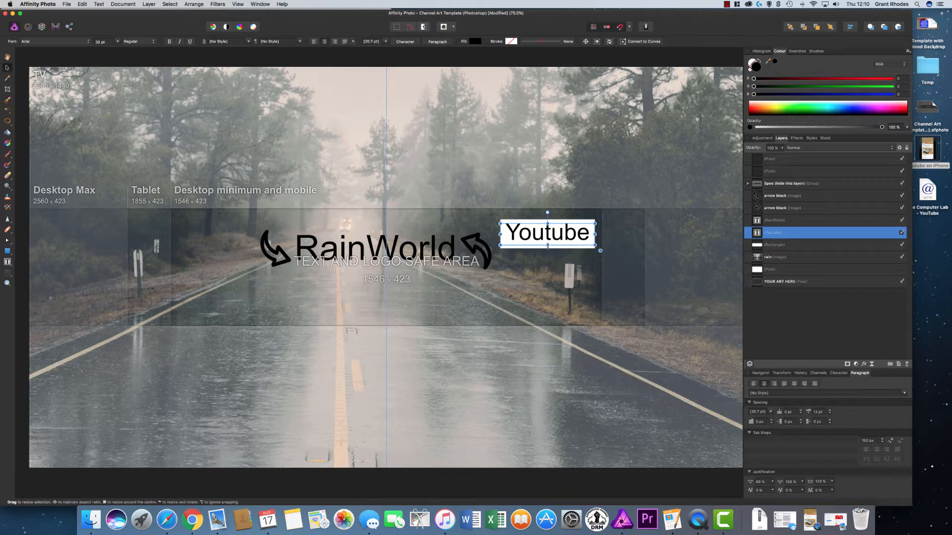
drag(547, 246, 547, 242)
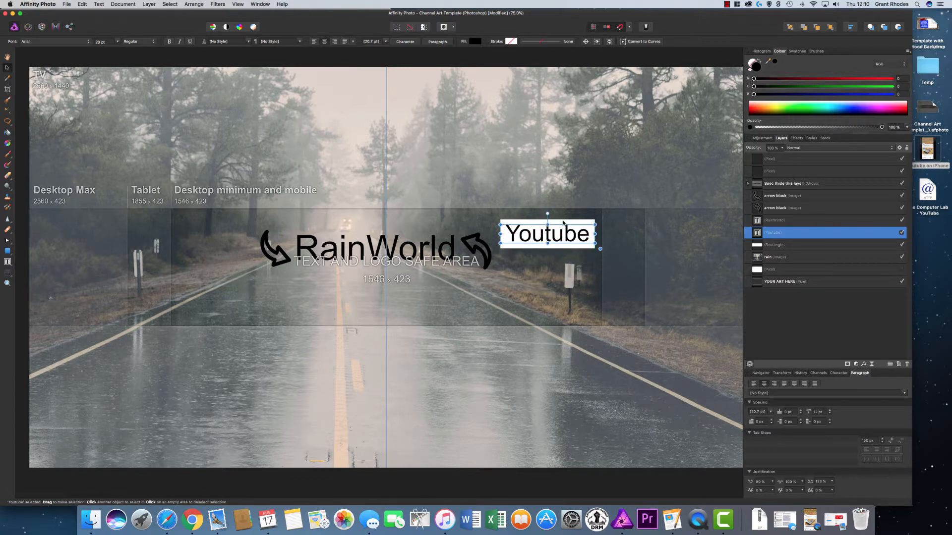
Select only the rectangle behind "Youtube" and fill it with the red swatch
click(564, 224)
shift+click(559, 233)
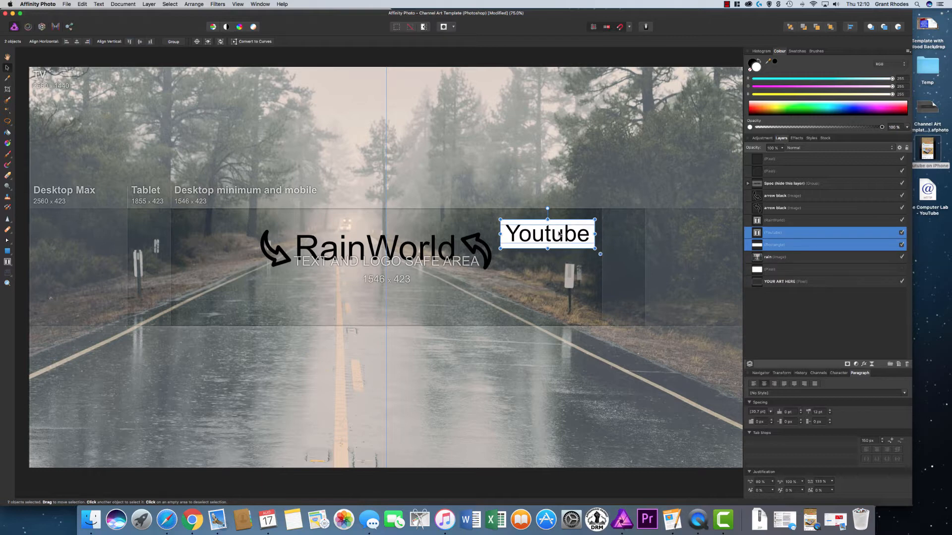
shift+click(566, 226)
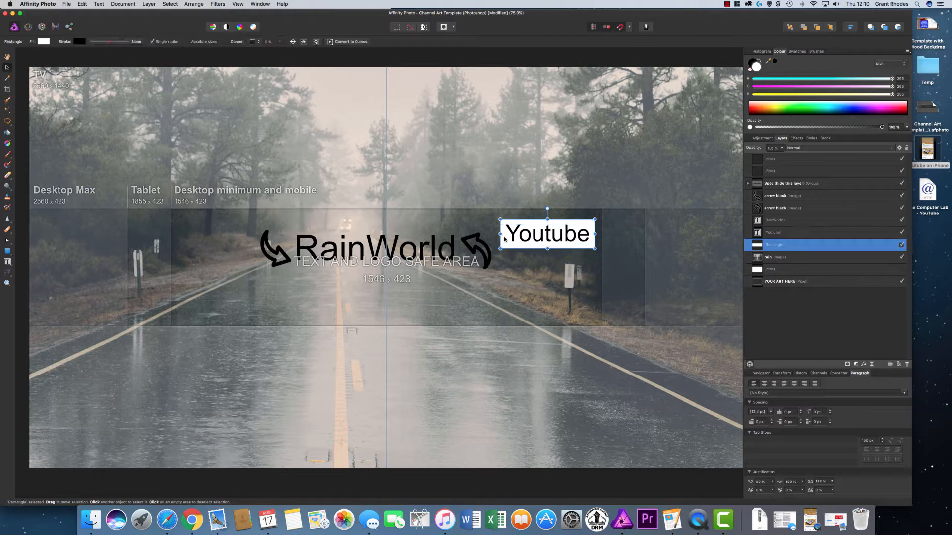
click(43, 43)
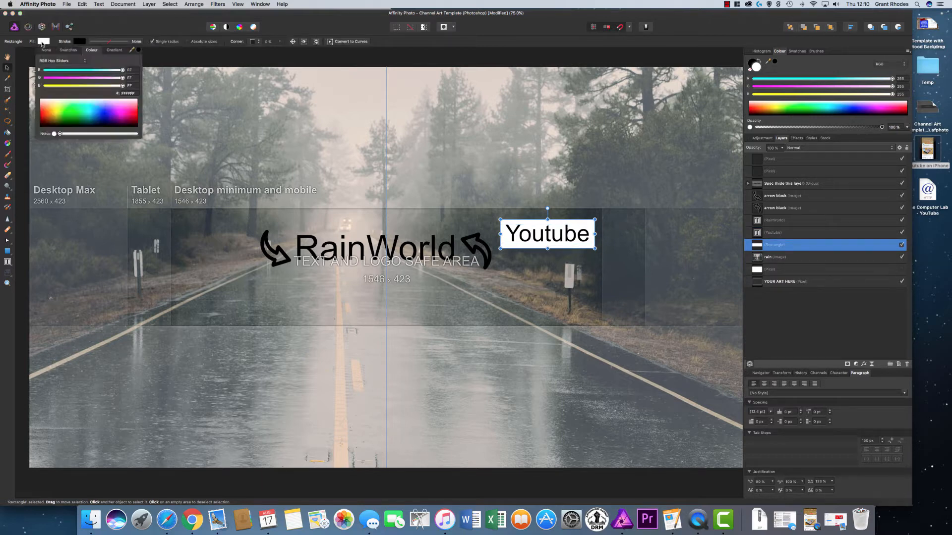
click(68, 50)
click(41, 79)
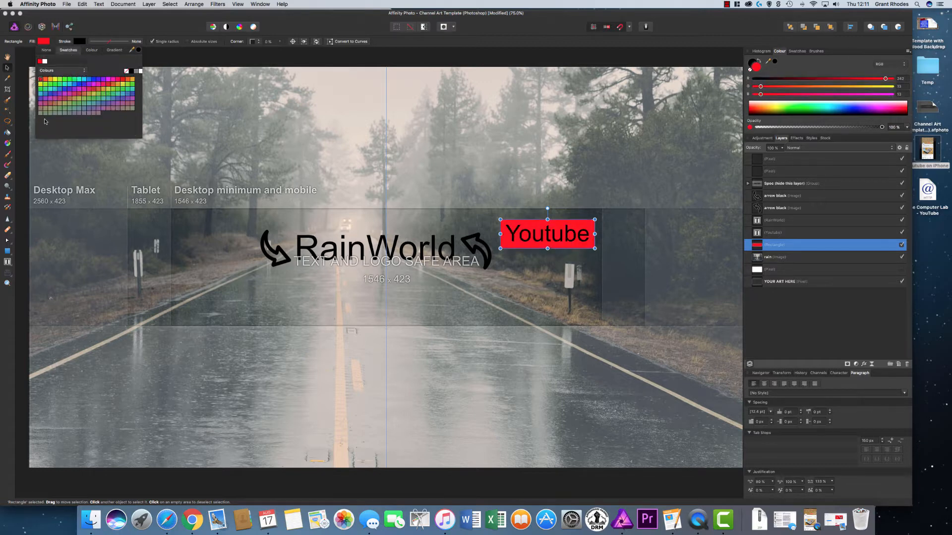
Undo the trial rotation of the red rectangle and group the rectangle with the "Youtube" text
drag(547, 209, 556, 210)
key(super+z)
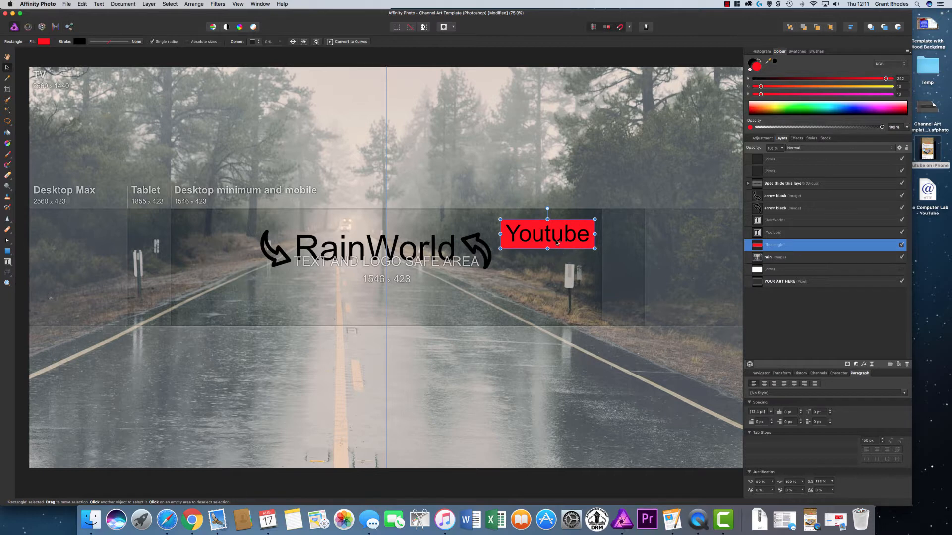
shift+click(556, 239)
right_click(558, 236)
click(573, 265)
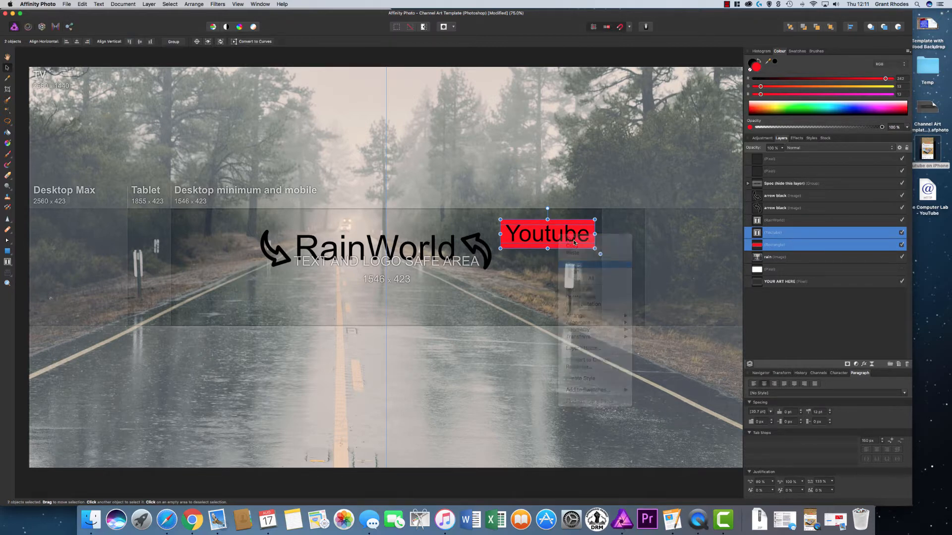
Rotate the "Youtube" badge group clockwise so it slopes down to the right, and scale it down within the safe area
drag(549, 209, 570, 203)
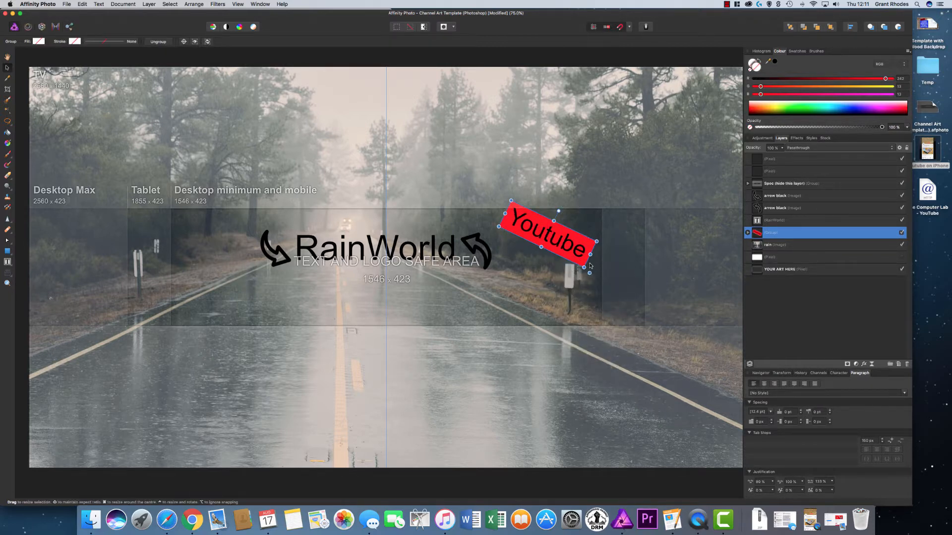
drag(584, 267, 569, 243)
click(610, 266)
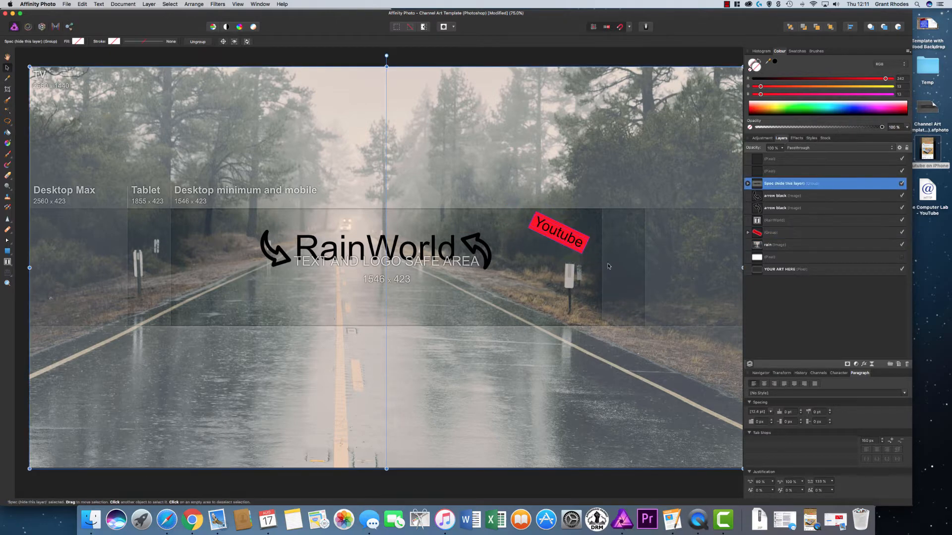
Hide and redisplay the Spec guide layer, and move the "Youtube" badge partly past the safe area's right edge
click(902, 184)
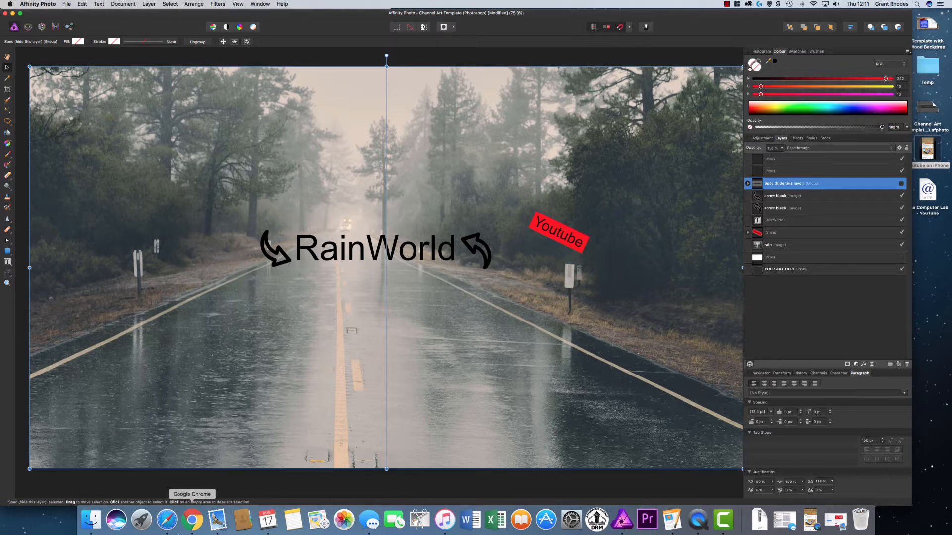
click(901, 184)
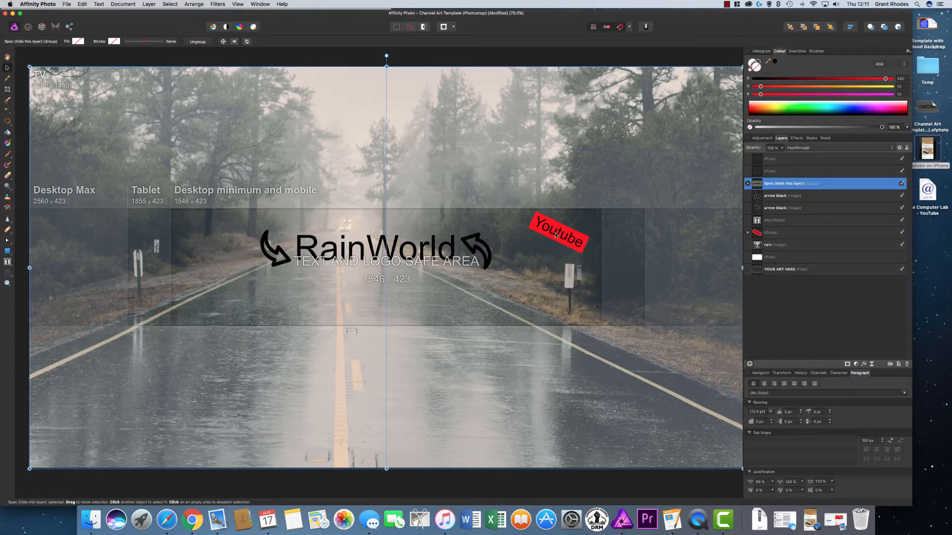
drag(569, 239, 611, 278)
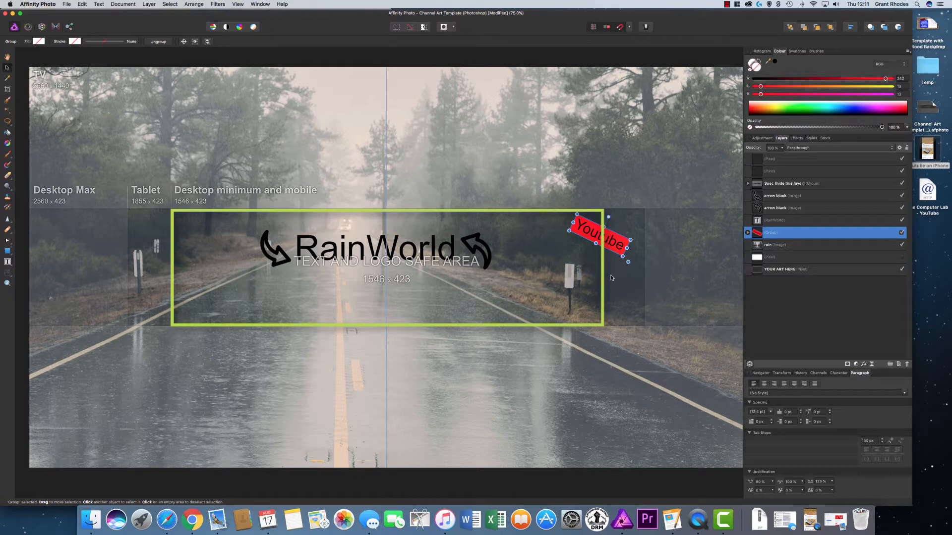
Switch to Chrome, widen the window to examine how the YouTube channel banner adapts to its width, and return to Affinity Photo
click(197, 517)
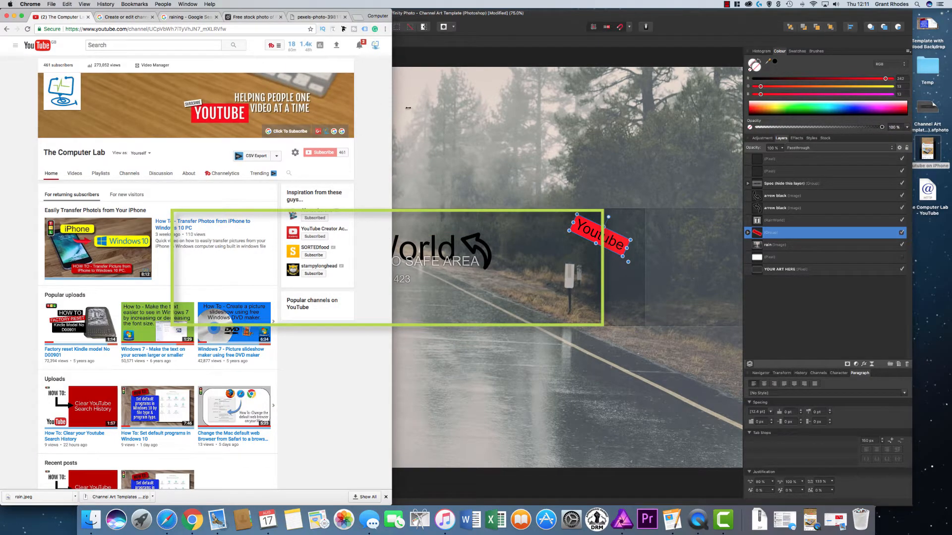
drag(392, 108, 508, 99)
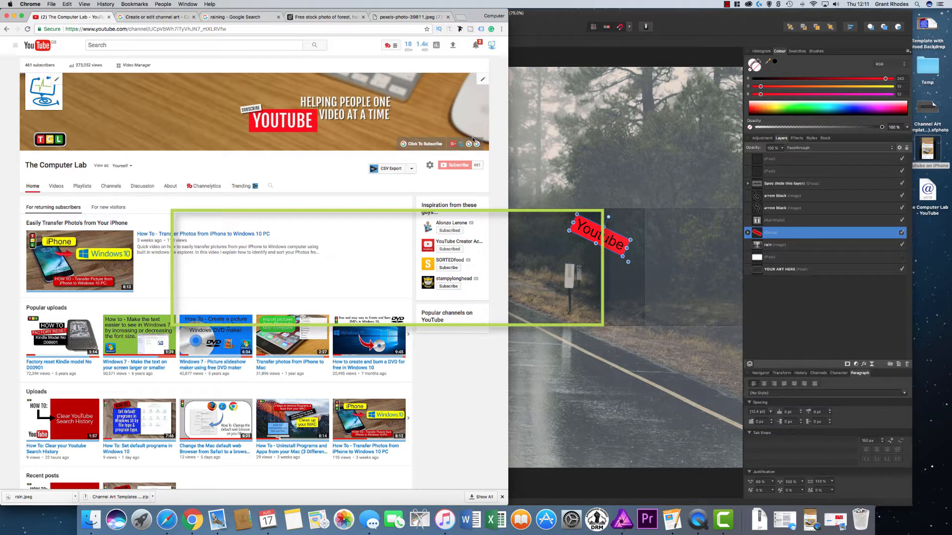
click(539, 228)
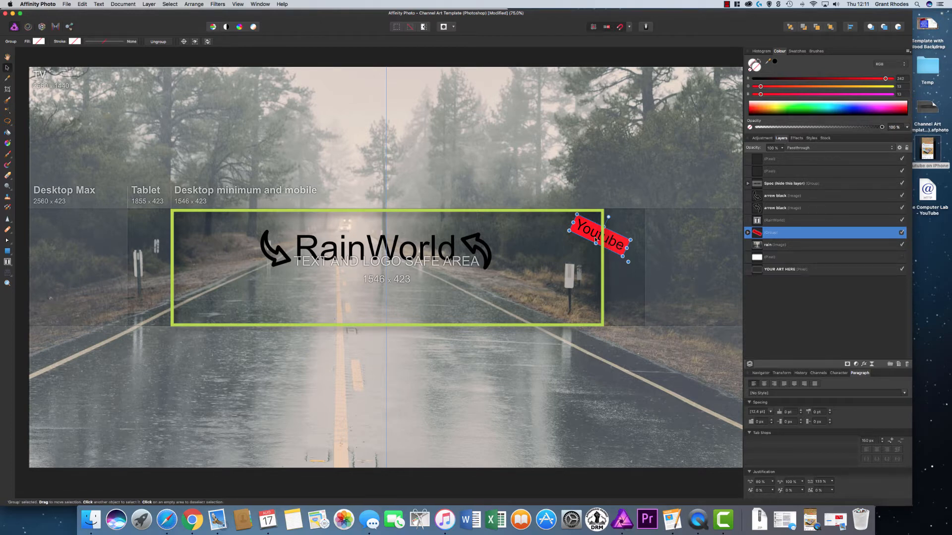
Move the "Youtube" badge back inside the safe area and hide the Spec guide layer
drag(597, 233, 564, 232)
click(555, 374)
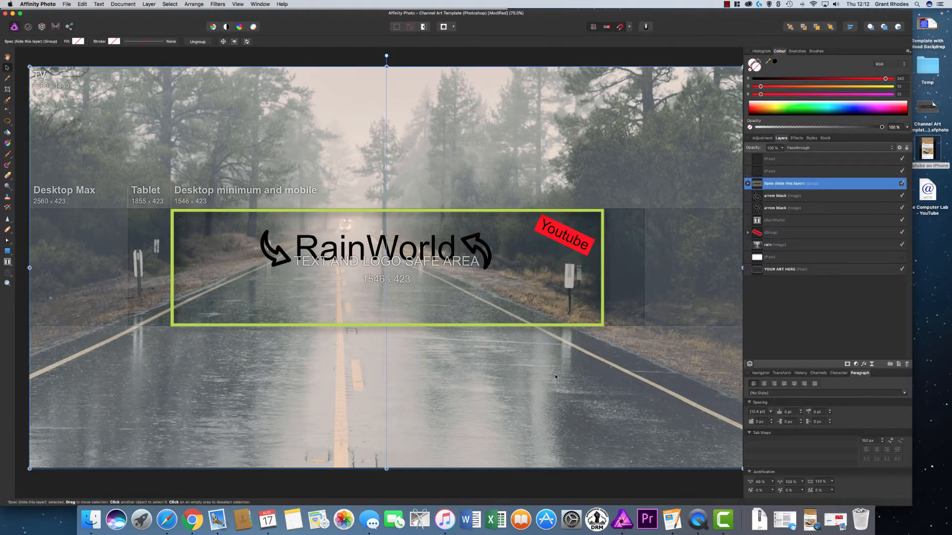
click(902, 183)
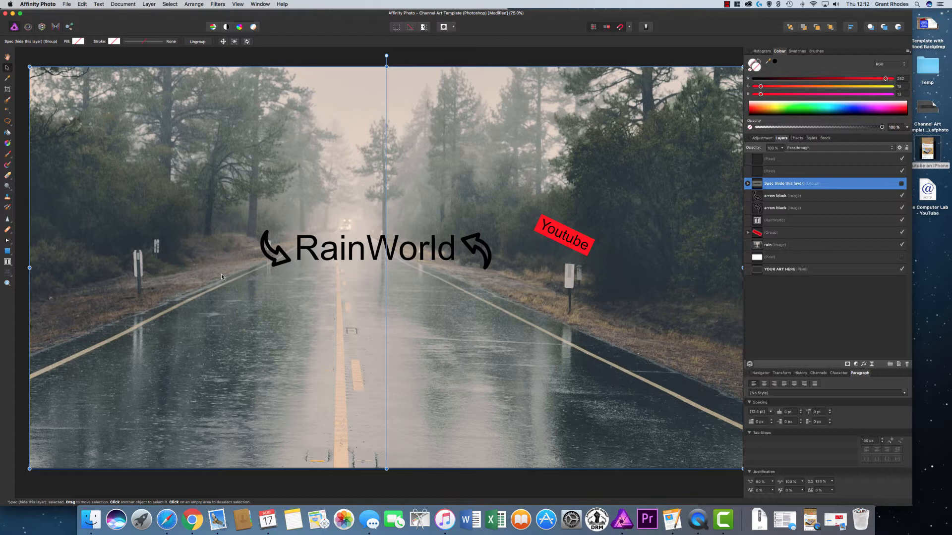
Set up a JPEG export of the channel art and cancel it before saving the file
click(70, 4)
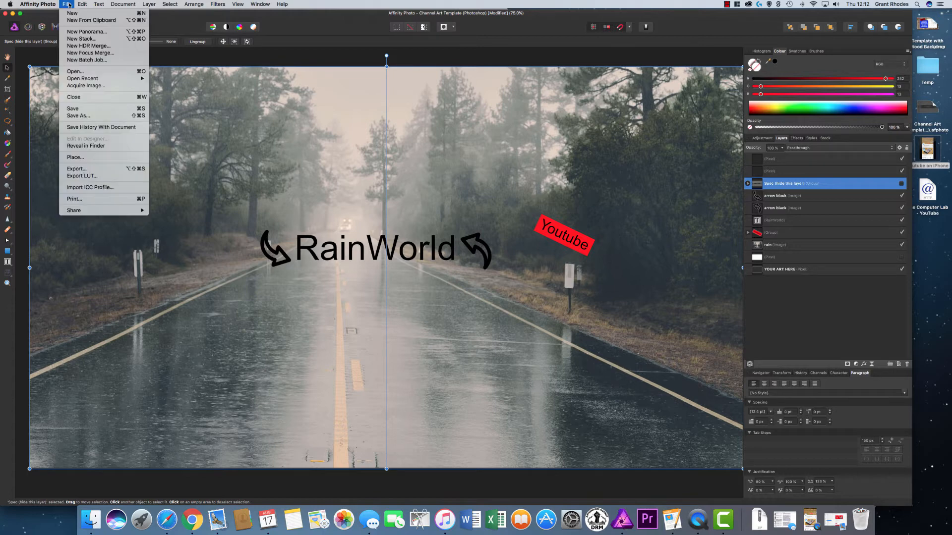
click(89, 170)
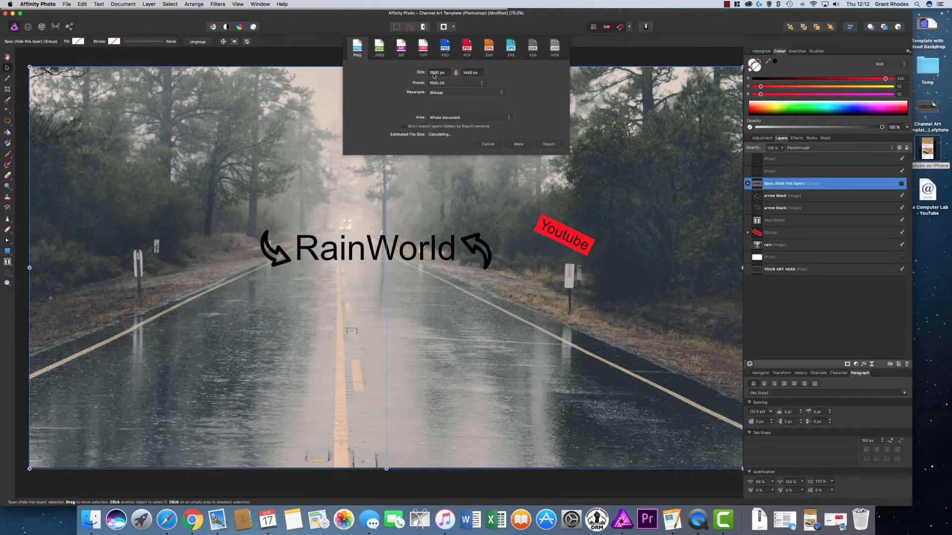
click(379, 48)
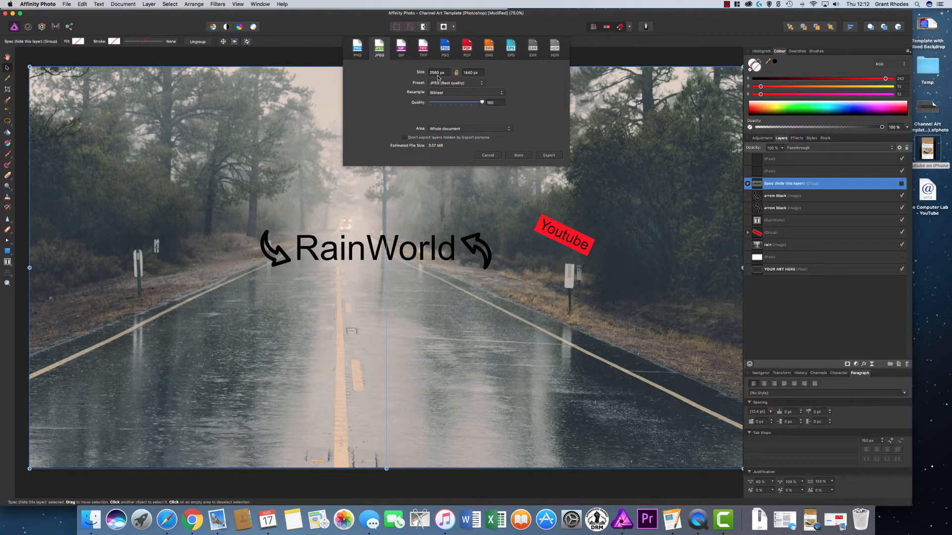
click(547, 156)
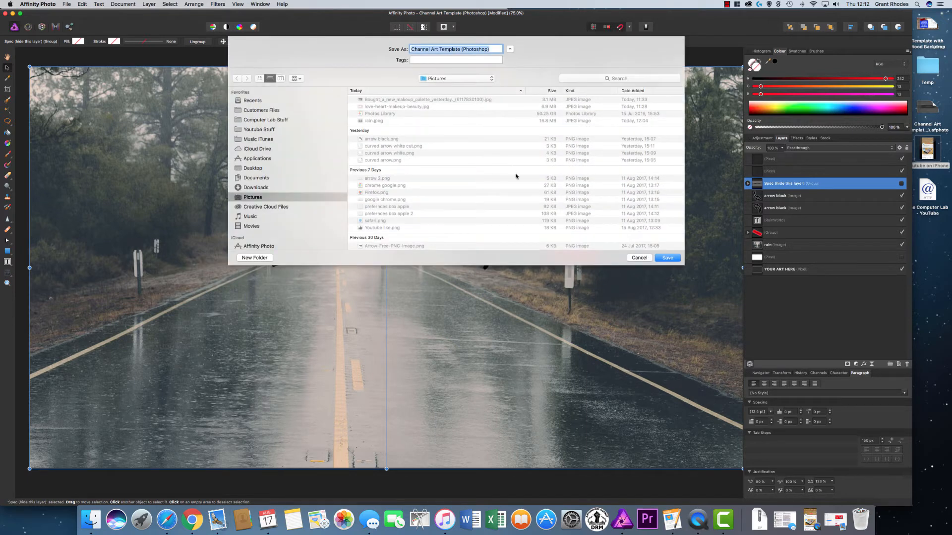
click(639, 259)
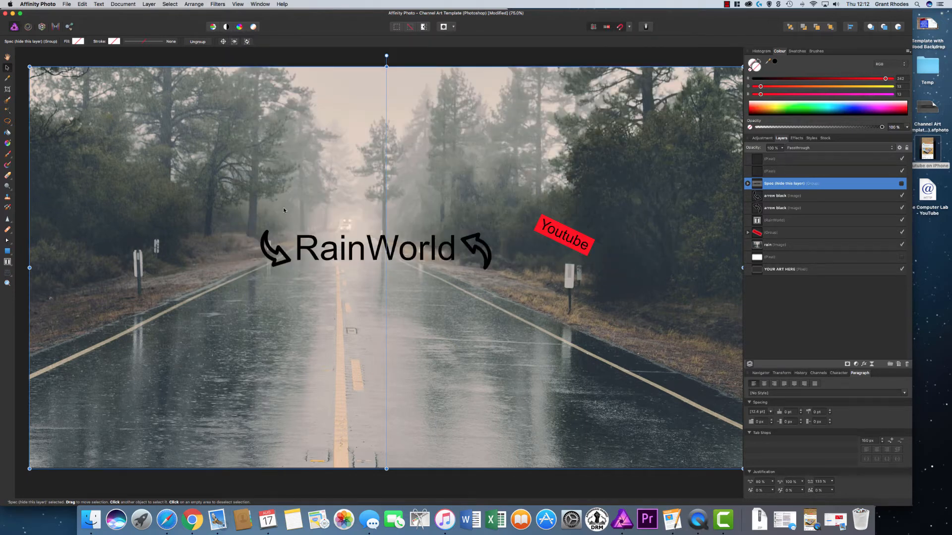